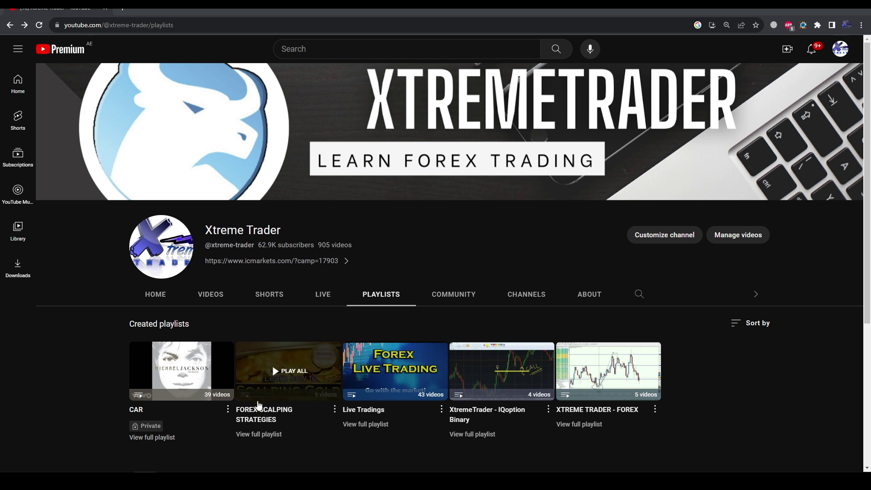
# Step: Open the FOREX SCALPING STRATEGIES playlist, circle its trendlines, Fibonacci and best scalping strategy videos, and clear the markings
pyautogui.click(306, 429)
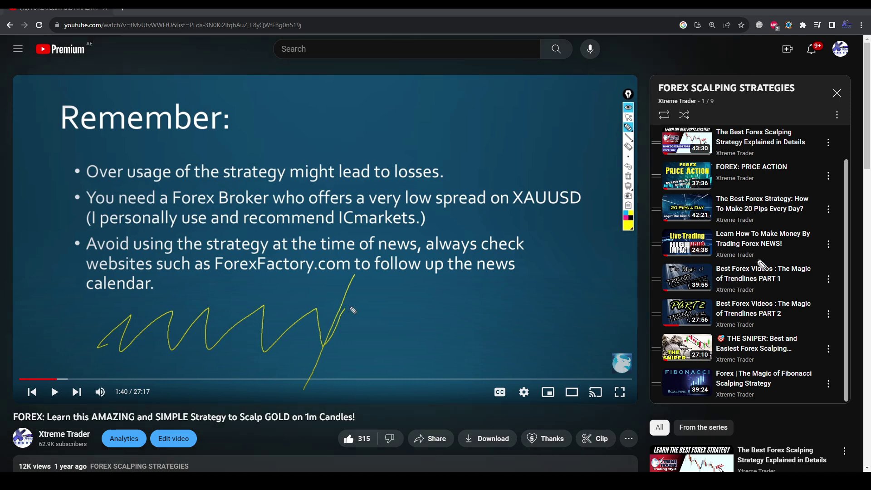
pyautogui.moveTo(649, 263)
pyautogui.mouseDown()
pyautogui.moveTo(831, 266)
pyautogui.moveTo(760, 336)
pyautogui.moveTo(652, 254)
pyautogui.mouseUp()
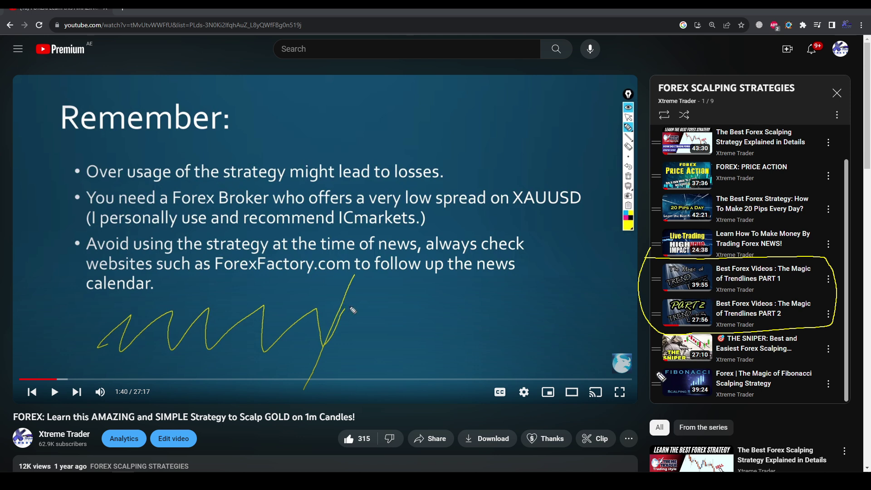
pyautogui.moveTo(648, 368)
pyautogui.mouseDown()
pyautogui.moveTo(830, 370)
pyautogui.moveTo(680, 408)
pyautogui.moveTo(661, 373)
pyautogui.mouseUp()
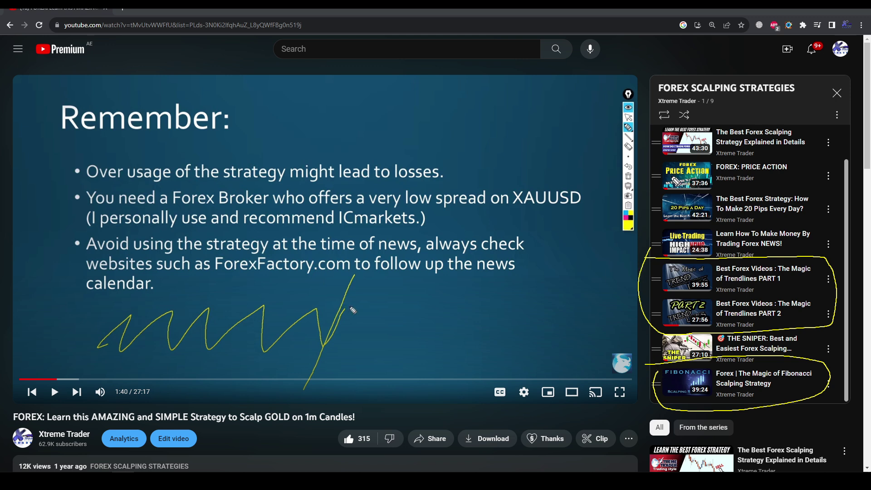
pyautogui.moveTo(674, 161)
pyautogui.mouseDown()
pyautogui.moveTo(753, 168)
pyautogui.moveTo(773, 113)
pyautogui.moveTo(671, 164)
pyautogui.mouseUp()
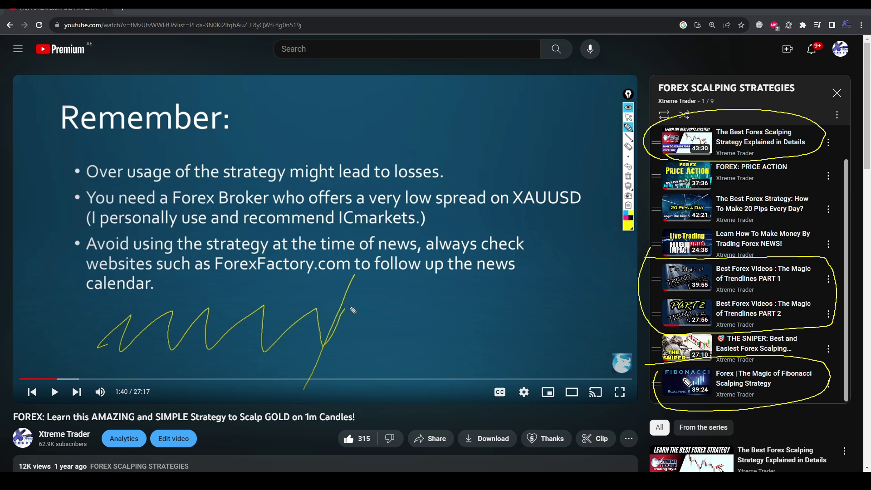
pyautogui.moveTo(657, 151); pyautogui.dragTo(665, 159)
pyautogui.hotkey('ctrl', 'shift', '7')
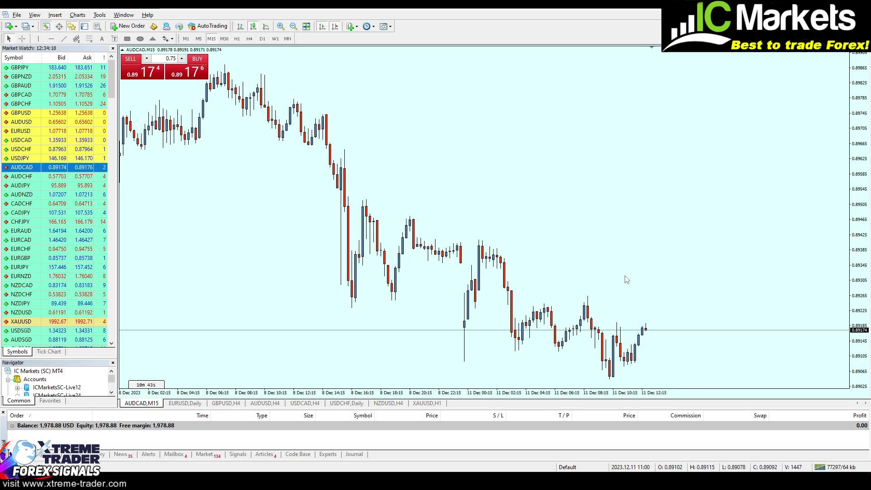
# Step: Switch to MetaTrader 4 and examine the AUDCAD M15 candles at close and wide zoom levels
pyautogui.press('+')
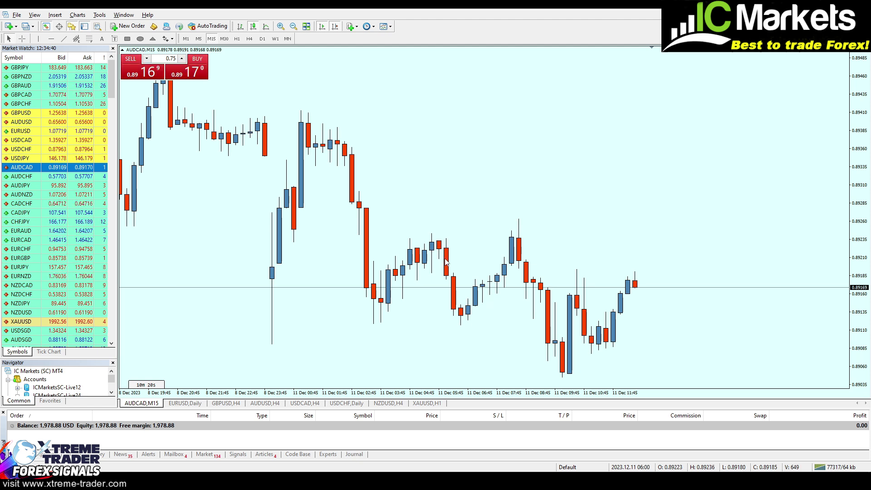
pyautogui.moveTo(447, 258); pyautogui.dragTo(460, 233)
pyautogui.press('Right')
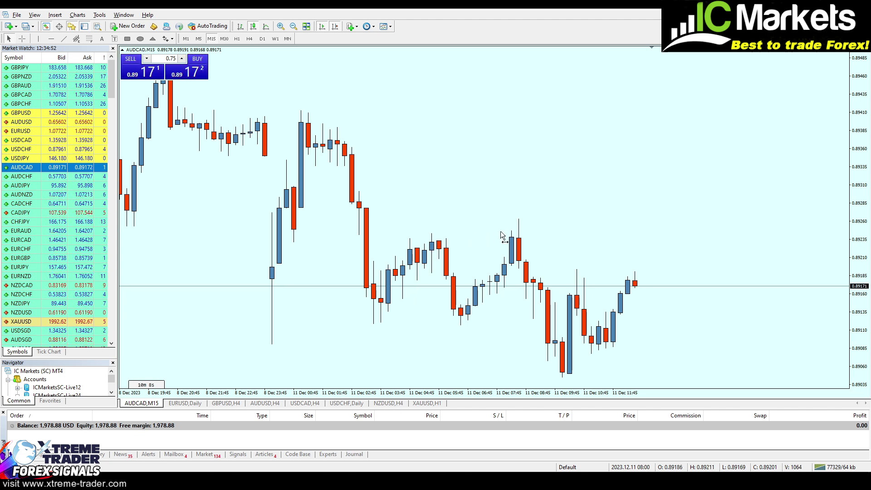
pyautogui.press('-')
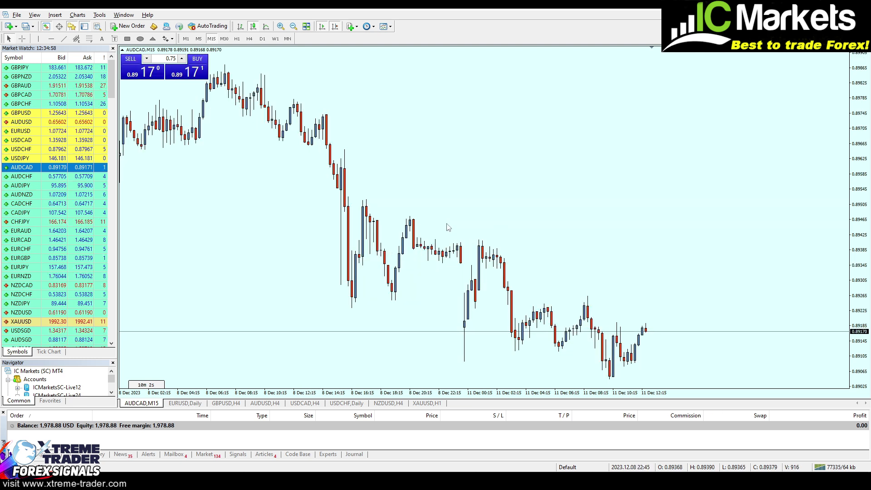
pyautogui.press('+')
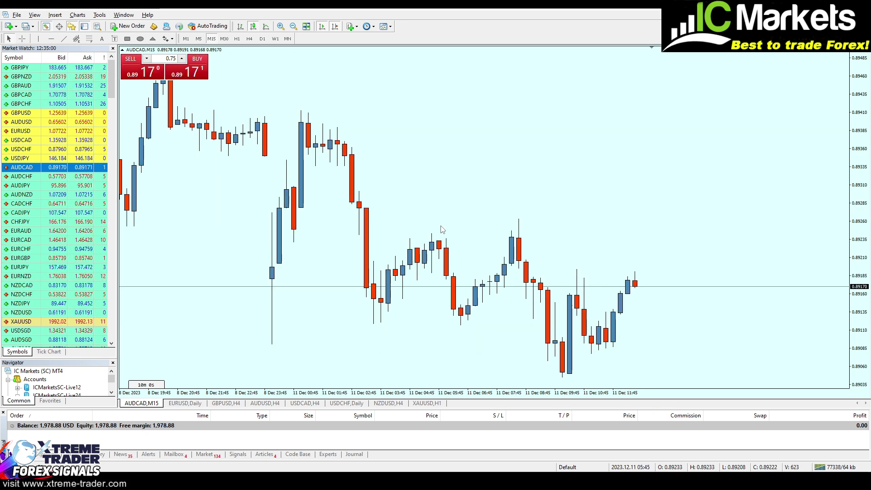
pyautogui.press('-')
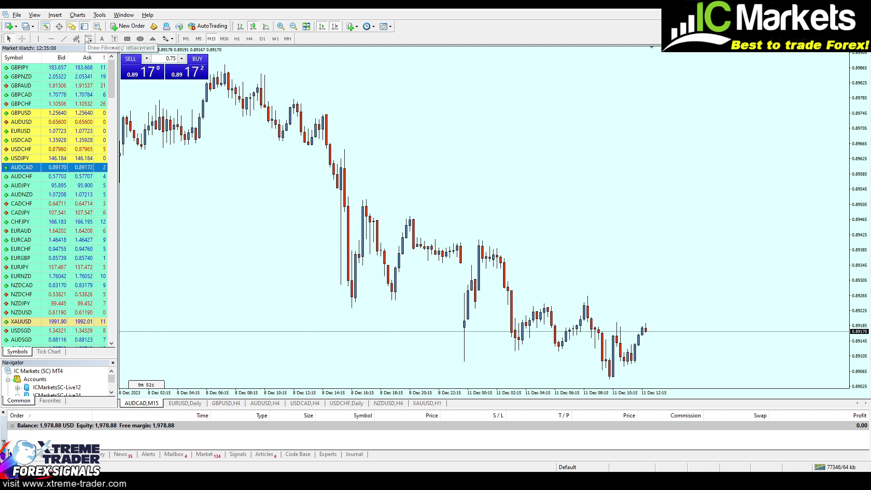
pyautogui.press('+')
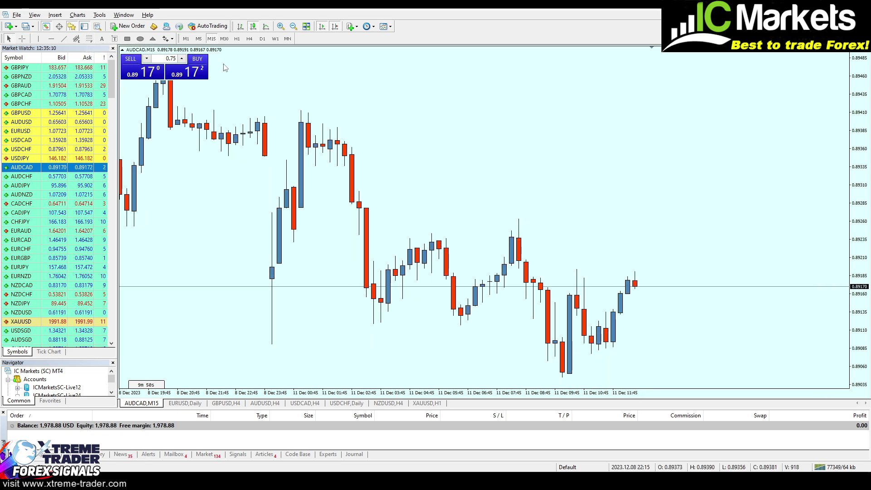
# Step: Draw a Fibonacci retracement on AUDCAD from the 8 December rebound high down to the 11 December low
pyautogui.press('-')
pyautogui.click(89, 39)
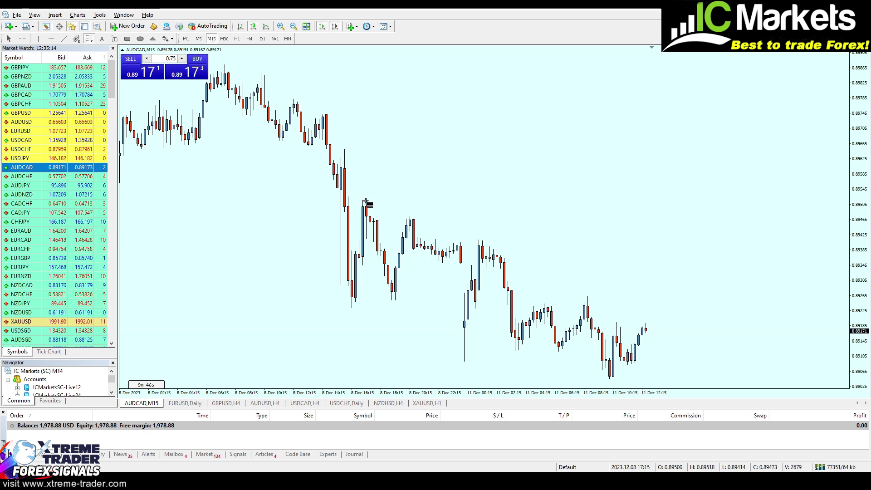
pyautogui.moveTo(364, 200); pyautogui.dragTo(564, 378)
pyautogui.press('+')
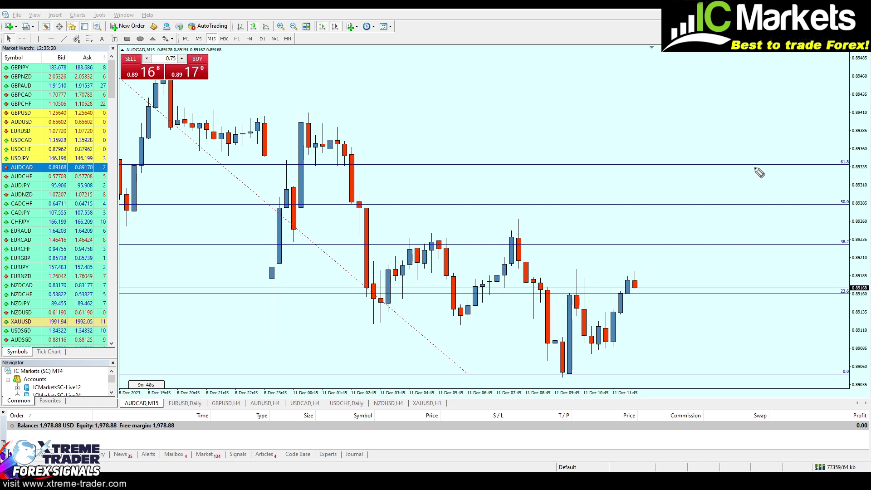
# Step: Handwrite a circled HR note in the blank chart area above the latest candles and erase it
pyautogui.moveTo(637, 87)
pyautogui.mouseDown()
pyautogui.moveTo(660, 129)
pyautogui.moveTo(678, 116)
pyautogui.mouseUp()
pyautogui.moveTo(656, 112); pyautogui.dragTo(728, 83)
pyautogui.moveTo(638, 142); pyautogui.dragTo(702, 132)
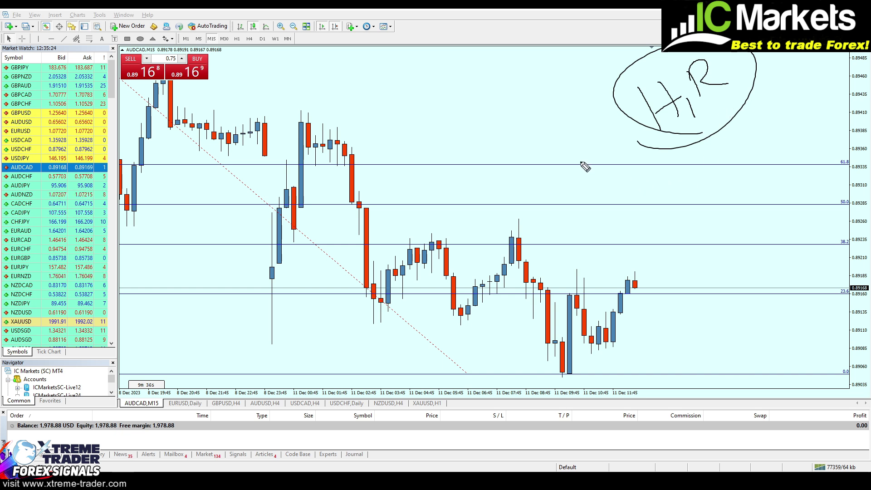
pyautogui.press('e')
pyautogui.moveTo(666, 222); pyautogui.dragTo(661, 223)
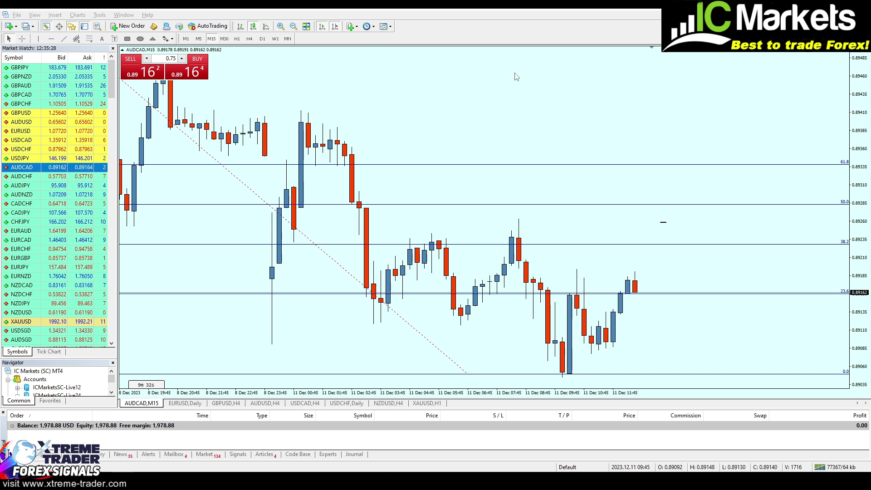
# Step: Buy 1.00 lot of AUDCAD at market with stop loss 0.89105 and take profit 0.89233
pyautogui.click(168, 58)
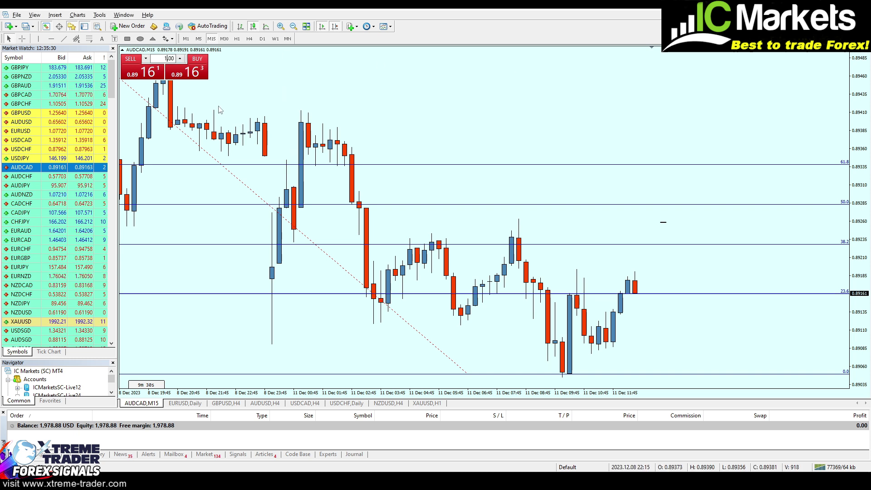
pyautogui.write('1')
pyautogui.click(196, 74)
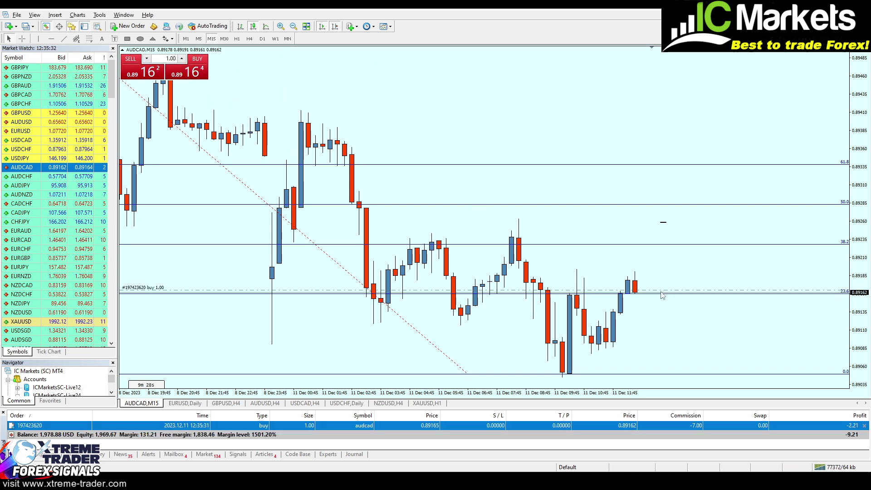
pyautogui.moveTo(655, 290); pyautogui.dragTo(666, 333)
pyautogui.moveTo(643, 289); pyautogui.dragTo(633, 240)
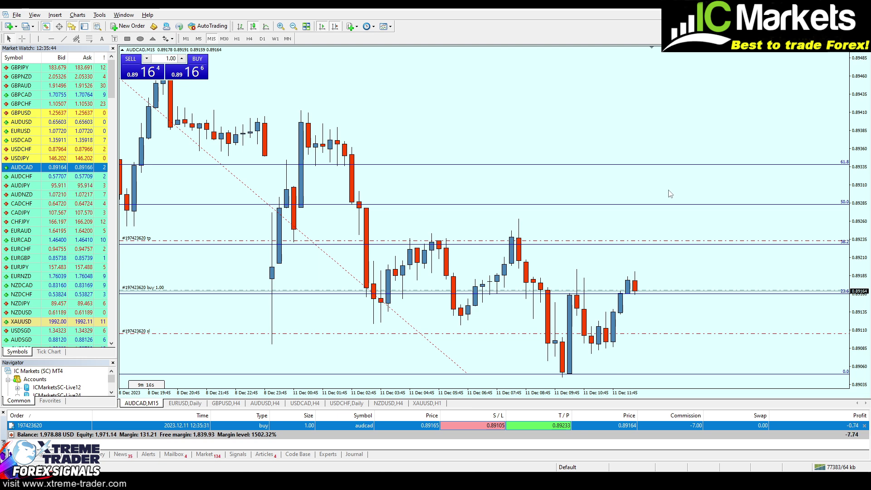
# Step: Remove the Fibonacci retracement and draw a rectangle around the price action from the 8 December drop to the latest candles
pyautogui.press('BackSpace')
pyautogui.press('-')
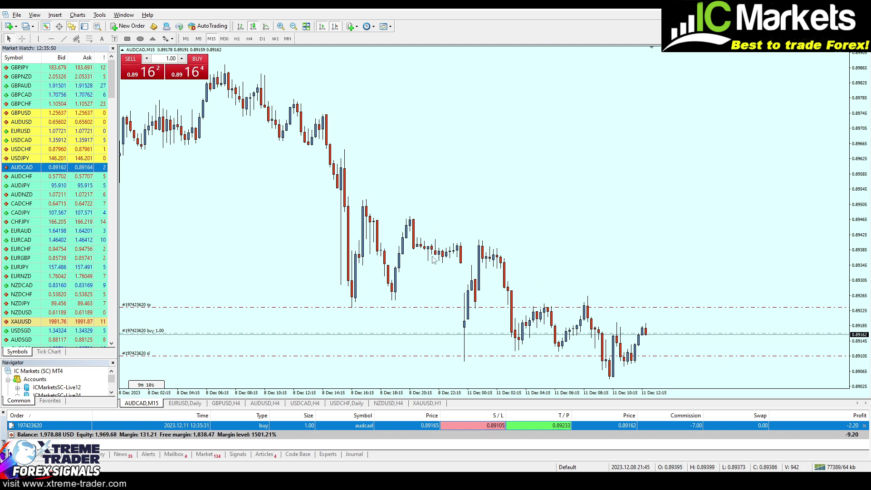
pyautogui.click(127, 39)
pyautogui.moveTo(347, 196); pyautogui.dragTo(700, 383)
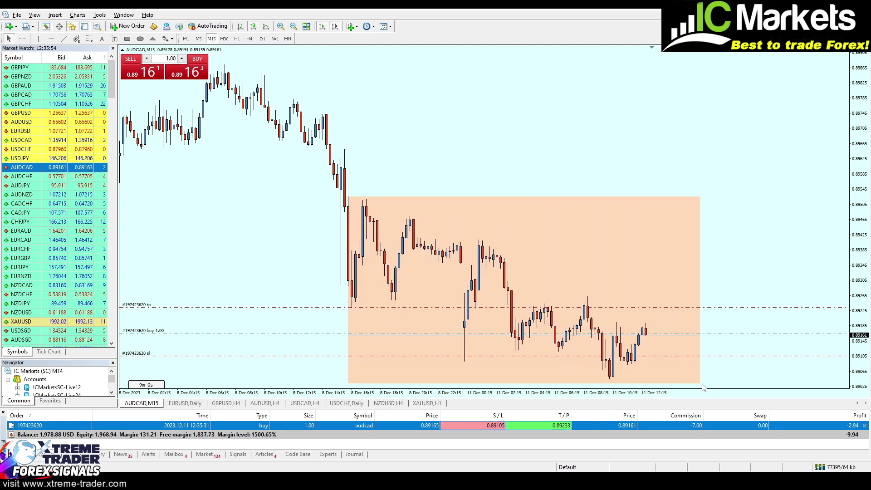
# Step: Mark the swing high near the rectangle's upper-left corner, trace the decline to the low, and erase the markings
pyautogui.moveTo(278, 246); pyautogui.dragTo(340, 199)
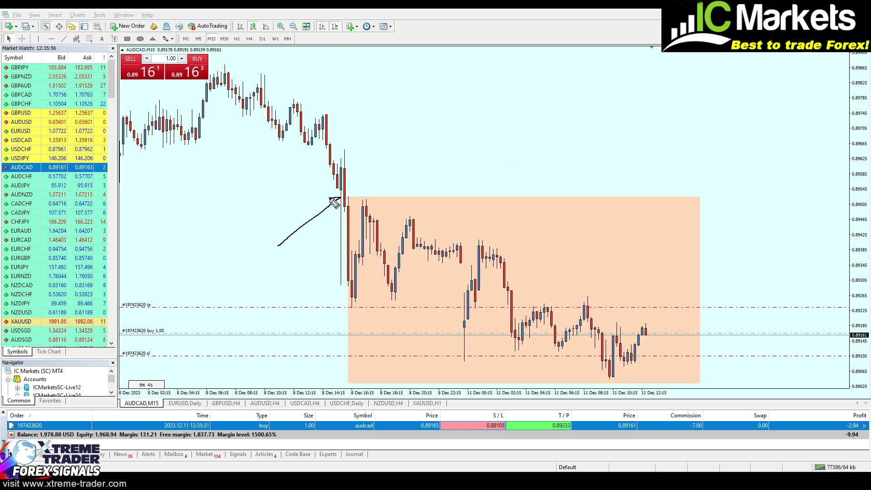
pyautogui.moveTo(344, 155)
pyautogui.mouseDown()
pyautogui.moveTo(356, 286)
pyautogui.moveTo(367, 195)
pyautogui.moveTo(350, 208)
pyautogui.moveTo(417, 192)
pyautogui.mouseUp()
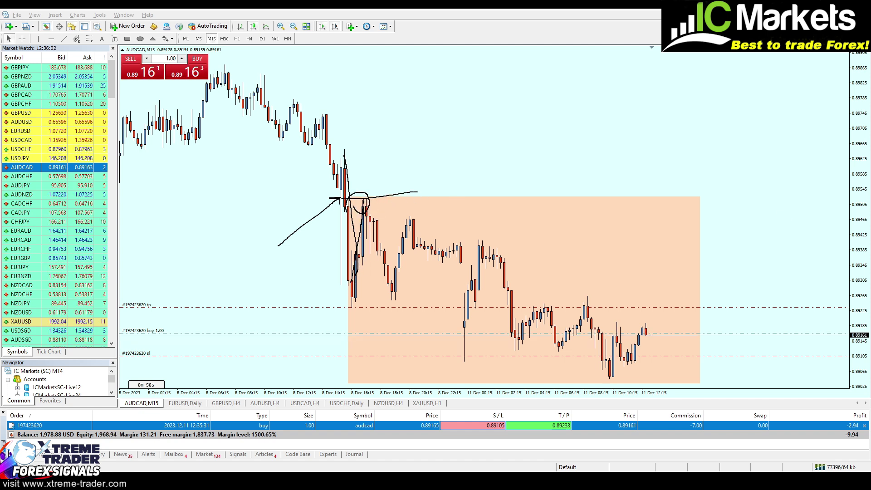
pyautogui.press('e')
pyautogui.moveTo(361, 209)
pyautogui.mouseDown()
pyautogui.moveTo(351, 201)
pyautogui.moveTo(416, 274)
pyautogui.moveTo(610, 379)
pyautogui.moveTo(625, 368)
pyautogui.moveTo(639, 380)
pyautogui.mouseUp()
pyautogui.press('e')
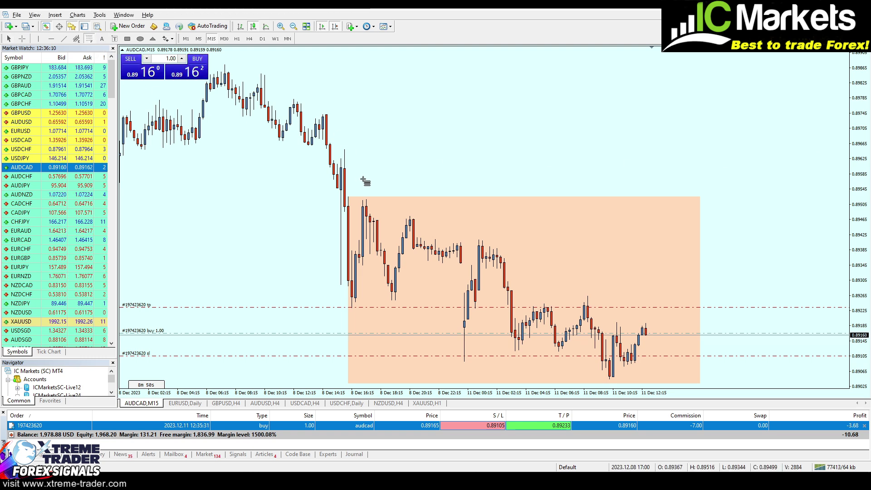
# Step: Draw a Fibonacci retracement from the 8 December swing high to the 11 December low and delete the rectangle
pyautogui.moveTo(365, 200); pyautogui.dragTo(547, 378)
pyautogui.doubleClick(348, 196)
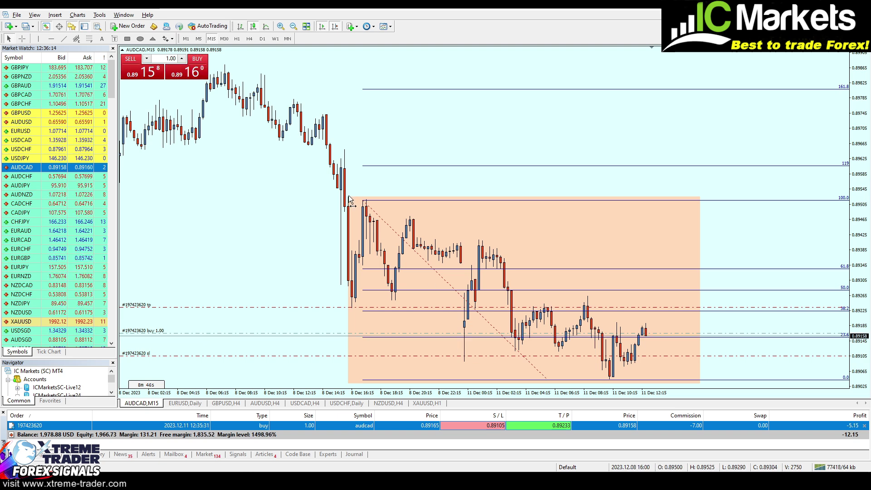
pyautogui.press('Delete')
pyautogui.press('+')
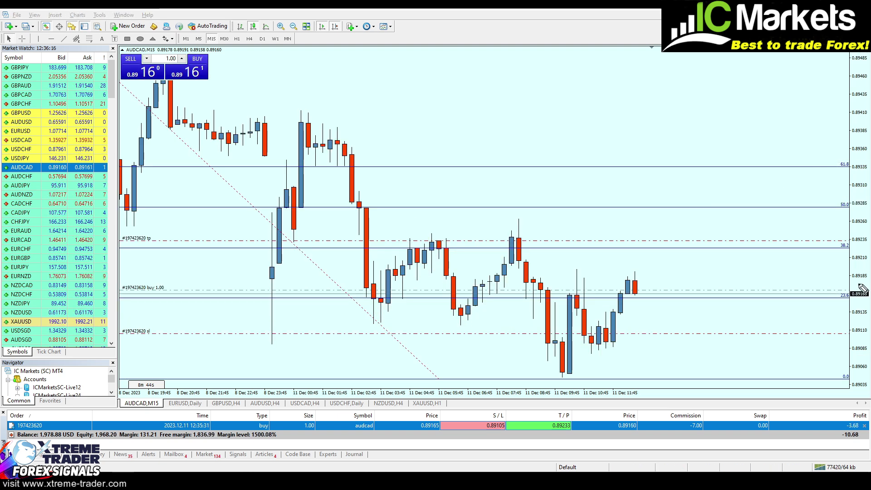
# Step: Circle the 23.6 level and the candles crossing it, underline the latest breakout, and clear the markings
pyautogui.moveTo(839, 303); pyautogui.dragTo(843, 312)
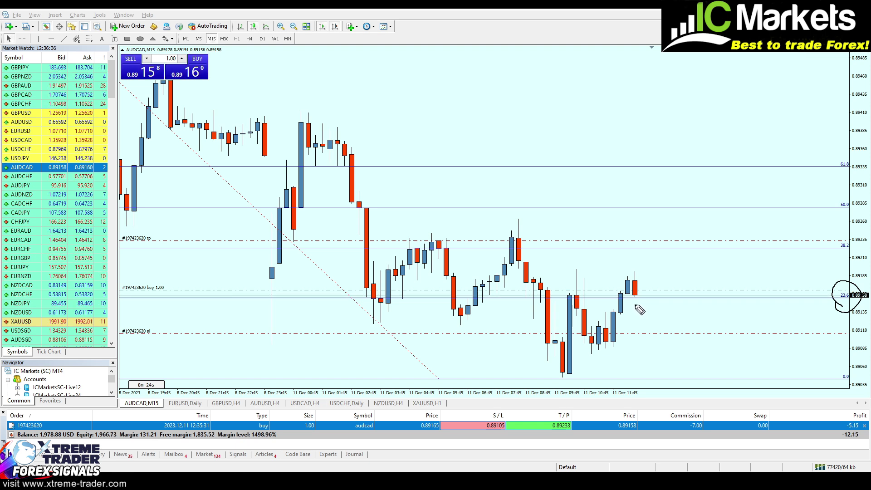
pyautogui.moveTo(526, 303)
pyautogui.mouseDown()
pyautogui.moveTo(542, 296)
pyautogui.moveTo(531, 313)
pyautogui.moveTo(499, 300)
pyautogui.moveTo(482, 307)
pyautogui.mouseUp()
pyautogui.moveTo(407, 313)
pyautogui.mouseDown()
pyautogui.moveTo(401, 289)
pyautogui.moveTo(395, 305)
pyautogui.moveTo(544, 300)
pyautogui.mouseUp()
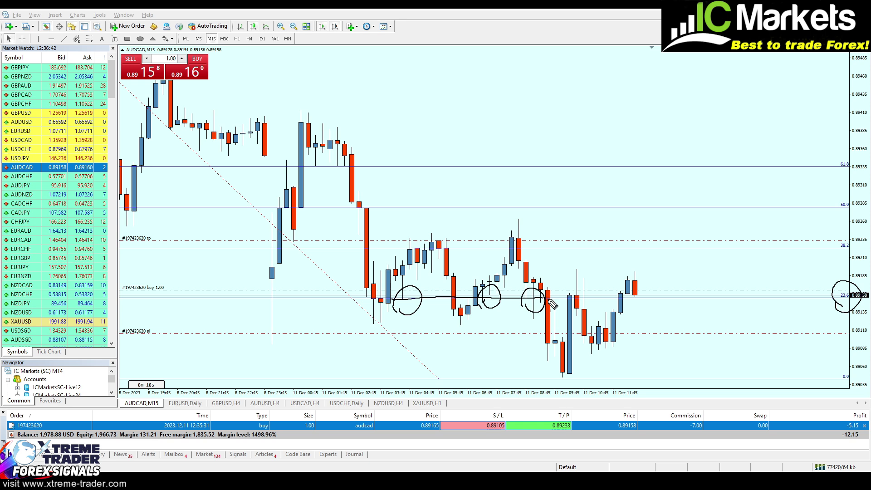
pyautogui.moveTo(624, 298)
pyautogui.mouseDown()
pyautogui.moveTo(617, 313)
pyautogui.moveTo(629, 294)
pyautogui.mouseUp()
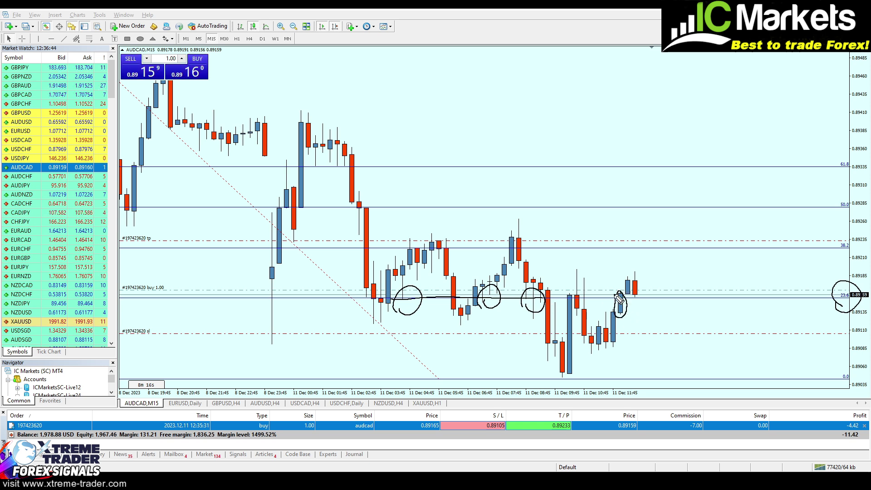
pyautogui.moveTo(578, 310); pyautogui.dragTo(629, 313)
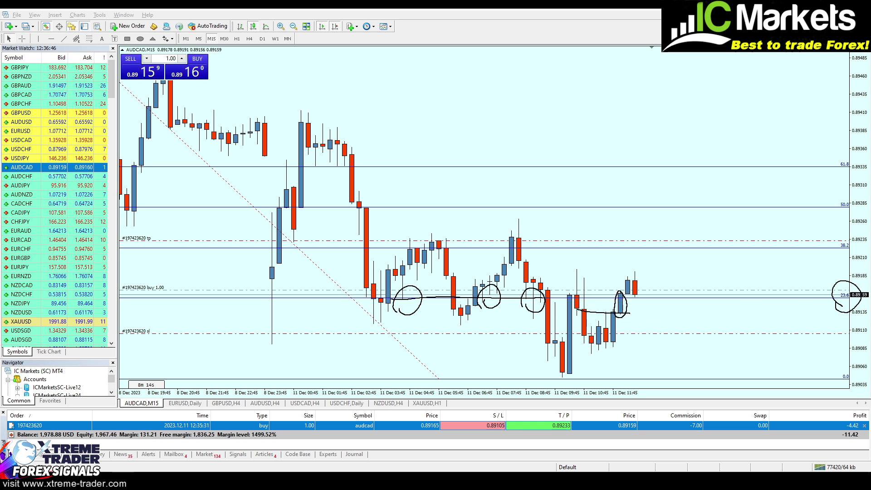
pyautogui.press('Escape')
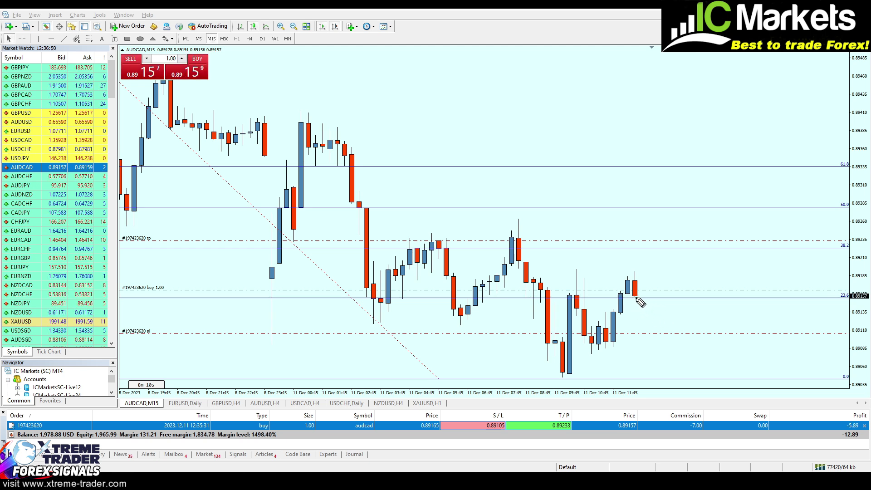
# Step: Circle the latest candle at the 23.6 level and handwrite a circled HR note in the blank area above
pyautogui.moveTo(645, 306)
pyautogui.mouseDown()
pyautogui.moveTo(625, 297)
pyautogui.moveTo(649, 298)
pyautogui.mouseUp()
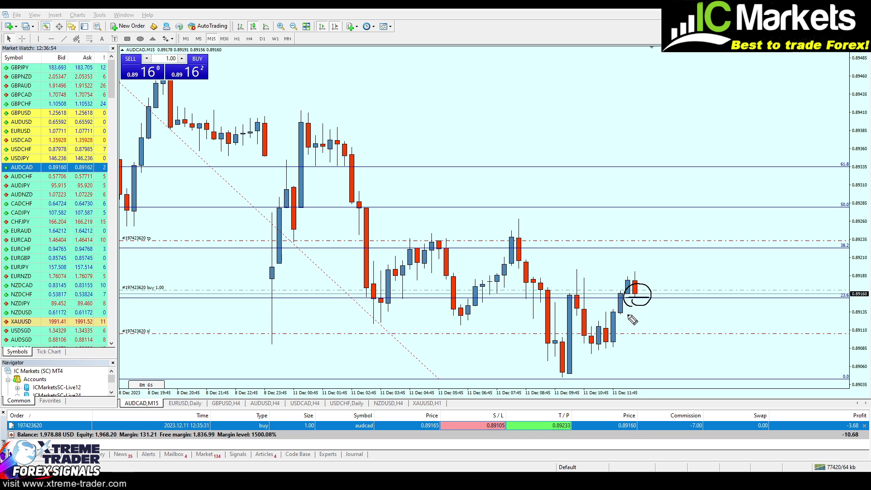
pyautogui.moveTo(626, 142)
pyautogui.mouseDown()
pyautogui.moveTo(644, 169)
pyautogui.moveTo(655, 148)
pyautogui.mouseUp()
pyautogui.moveTo(640, 150); pyautogui.dragTo(647, 143)
pyautogui.moveTo(660, 136); pyautogui.dragTo(671, 157)
pyautogui.moveTo(662, 119); pyautogui.dragTo(677, 135)
pyautogui.moveTo(668, 121)
pyautogui.mouseDown()
pyautogui.moveTo(681, 106)
pyautogui.moveTo(693, 125)
pyautogui.mouseUp()
pyautogui.moveTo(628, 181)
pyautogui.mouseDown()
pyautogui.moveTo(718, 140)
pyautogui.moveTo(662, 199)
pyautogui.mouseUp()
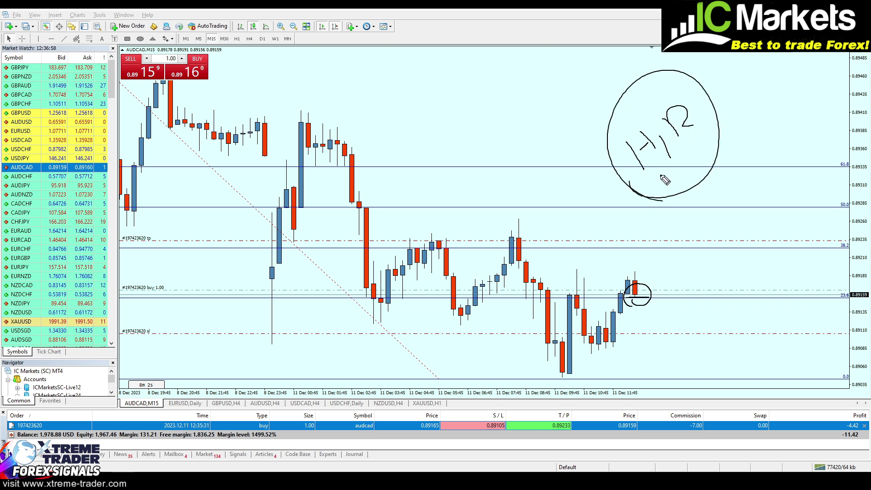
# Step: Add an arrow from the HR note toward a circled handwritten 7-10, and erase all the markings
pyautogui.moveTo(605, 141); pyautogui.dragTo(534, 154)
pyautogui.moveTo(541, 140); pyautogui.dragTo(538, 159)
pyautogui.moveTo(435, 112); pyautogui.dragTo(454, 129)
pyautogui.moveTo(461, 122); pyautogui.dragTo(490, 101)
pyautogui.moveTo(445, 144); pyautogui.dragTo(473, 163)
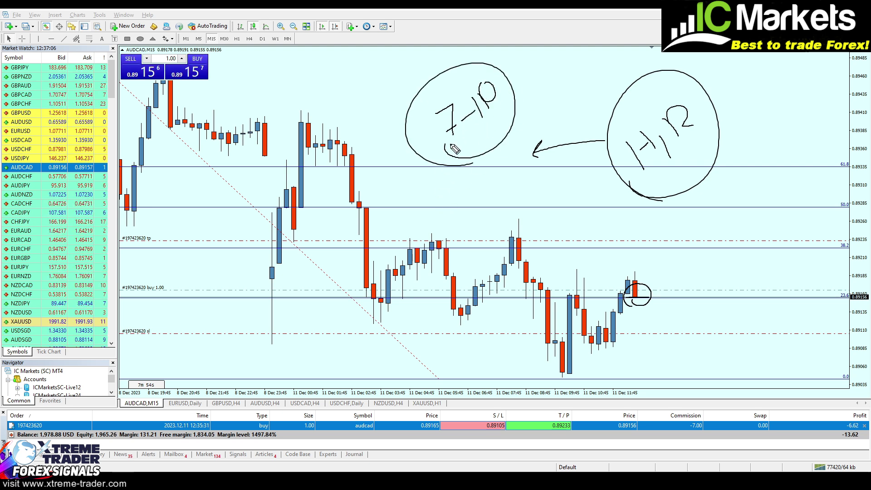
pyautogui.press('e')
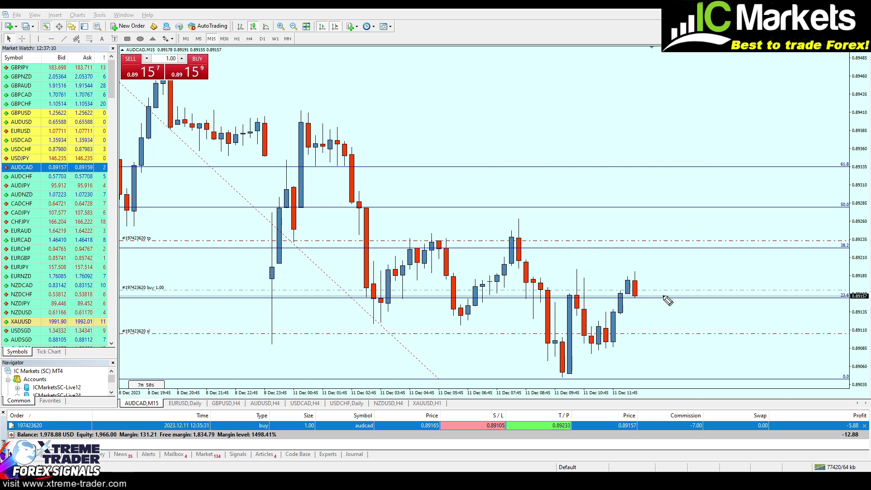
# Step: Draw an upward arrow from the latest candle to the take-profit line
pyautogui.moveTo(640, 294); pyautogui.dragTo(666, 249)
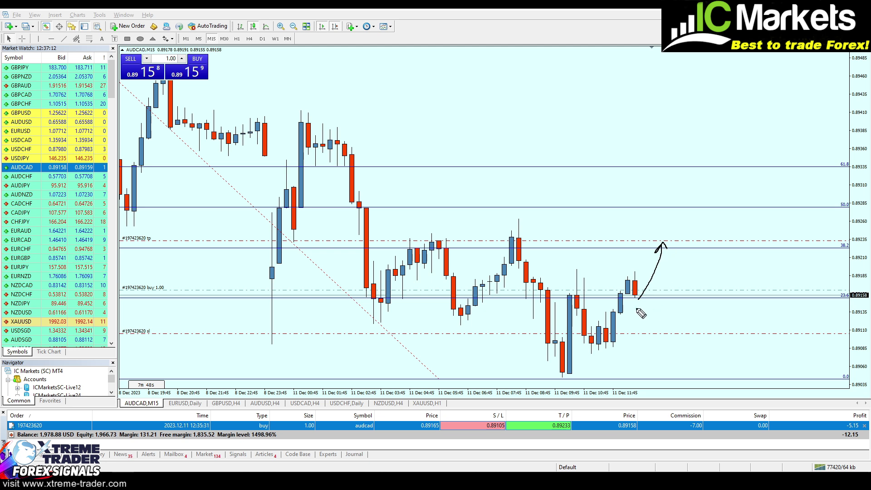
# Step: Draw a downward arrow from the latest candle to the stop-loss line, and erase the markings
pyautogui.moveTo(640, 297)
pyautogui.mouseDown()
pyautogui.moveTo(662, 333)
pyautogui.moveTo(663, 323)
pyautogui.mouseUp()
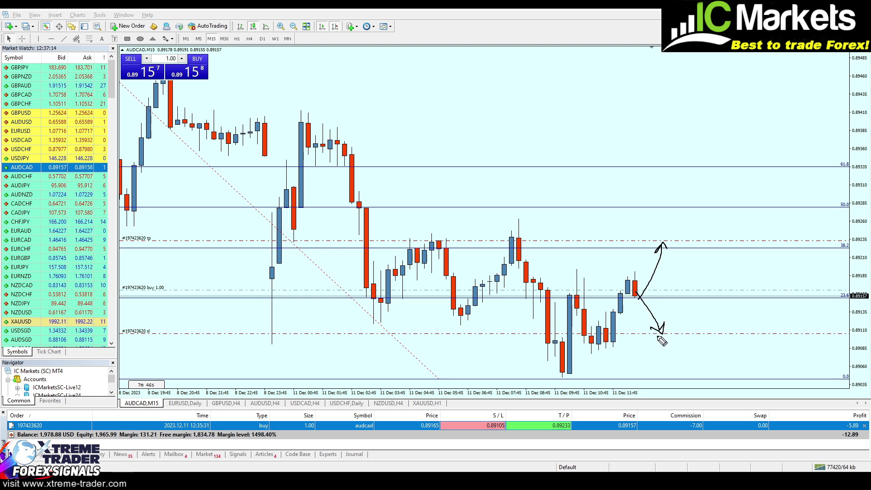
pyautogui.press('e')
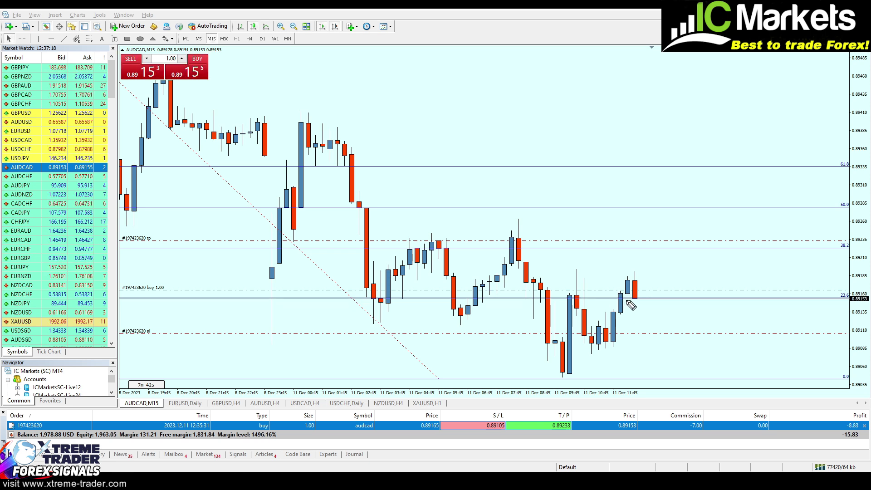
# Step: Trace the 23.6 level to the latest candle, add a tall upward arrow and a downward reversal arrow, and erase them
pyautogui.moveTo(394, 299); pyautogui.dragTo(646, 295)
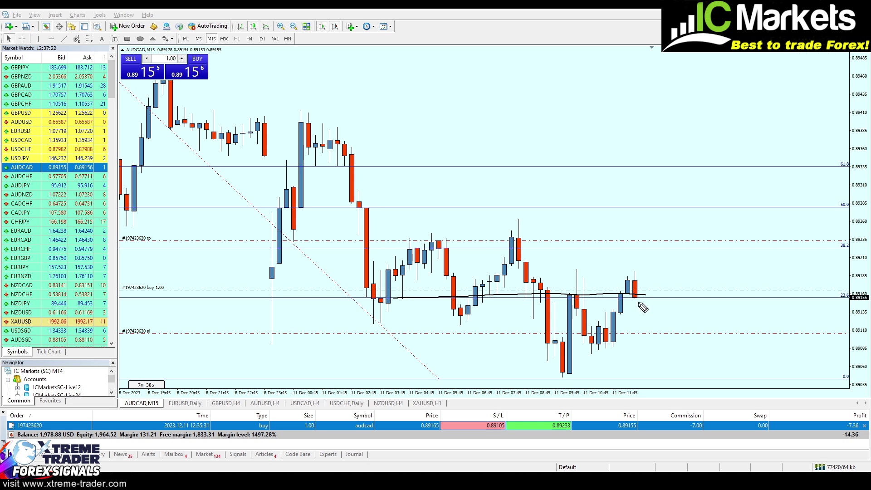
pyautogui.moveTo(637, 297); pyautogui.dragTo(679, 116)
pyautogui.moveTo(637, 297)
pyautogui.mouseDown()
pyautogui.moveTo(674, 234)
pyautogui.moveTo(724, 387)
pyautogui.moveTo(716, 402)
pyautogui.mouseUp()
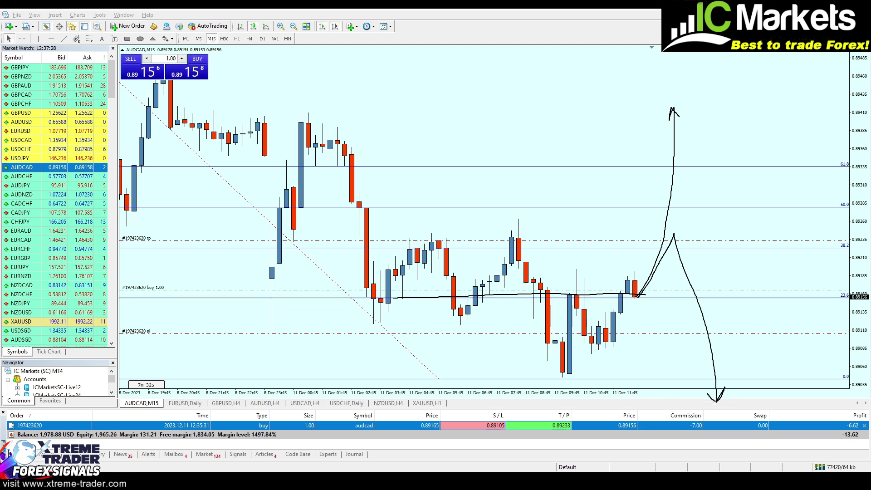
pyautogui.press('e')
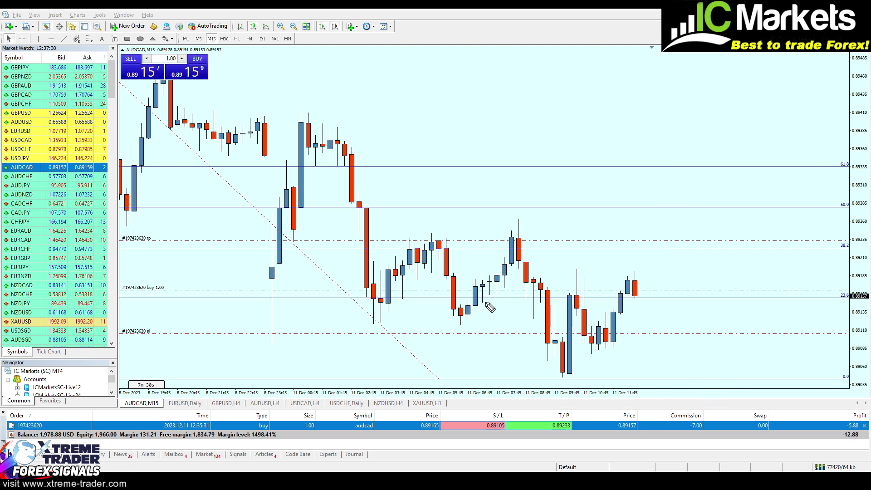
# Step: Trace the 23.6 level twice from the mid-chart candles to the latest candle, and clear the strokes
pyautogui.moveTo(482, 300); pyautogui.dragTo(652, 300)
pyautogui.moveTo(482, 299); pyautogui.dragTo(649, 299)
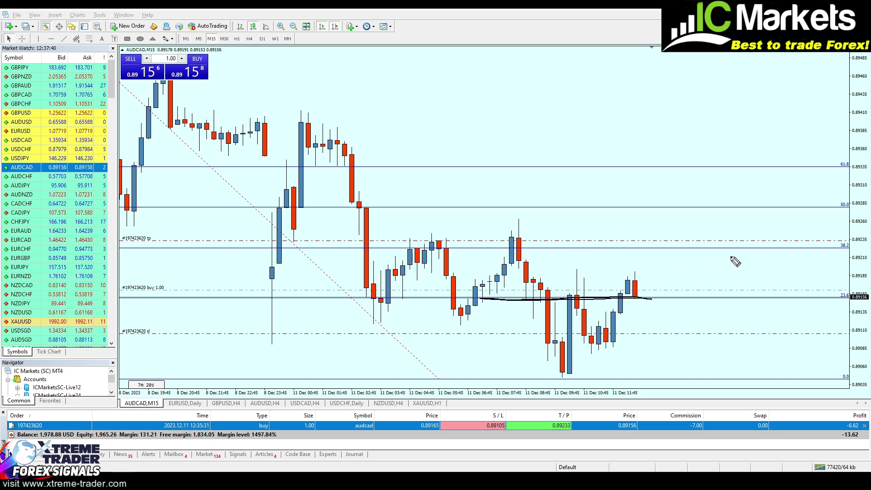
pyautogui.press('Escape')
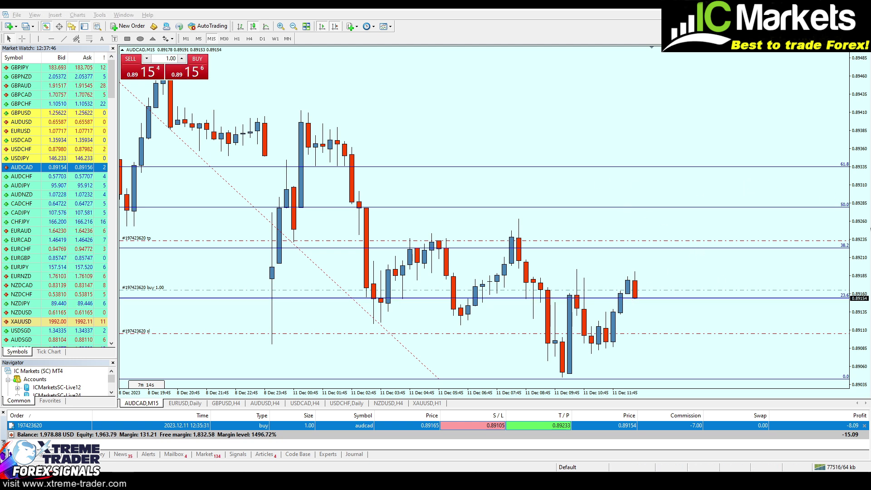
# Step: Circle the 23.6 label and the two earlier candle groups touching that level, connect them to the latest candle, and clear the markings
pyautogui.moveTo(837, 307); pyautogui.dragTo(831, 306)
pyautogui.moveTo(530, 309)
pyautogui.mouseDown()
pyautogui.moveTo(551, 303)
pyautogui.moveTo(481, 295)
pyautogui.moveTo(474, 313)
pyautogui.mouseUp()
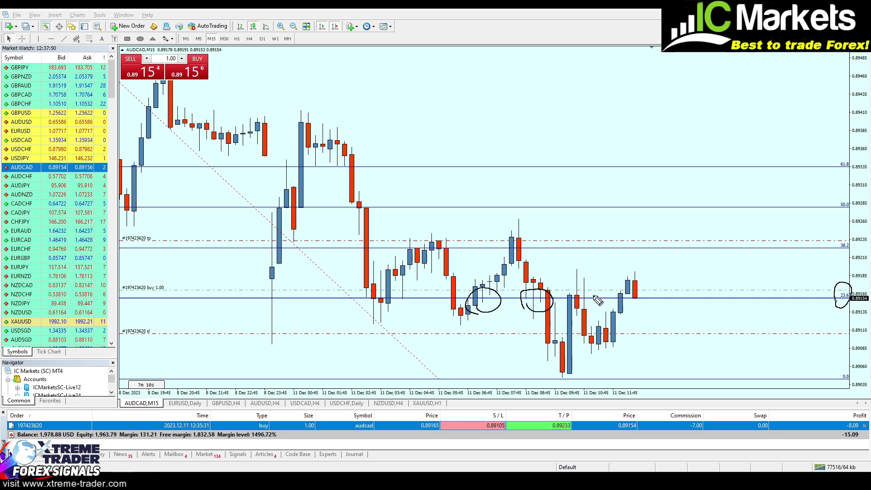
pyautogui.moveTo(471, 301); pyautogui.dragTo(640, 297)
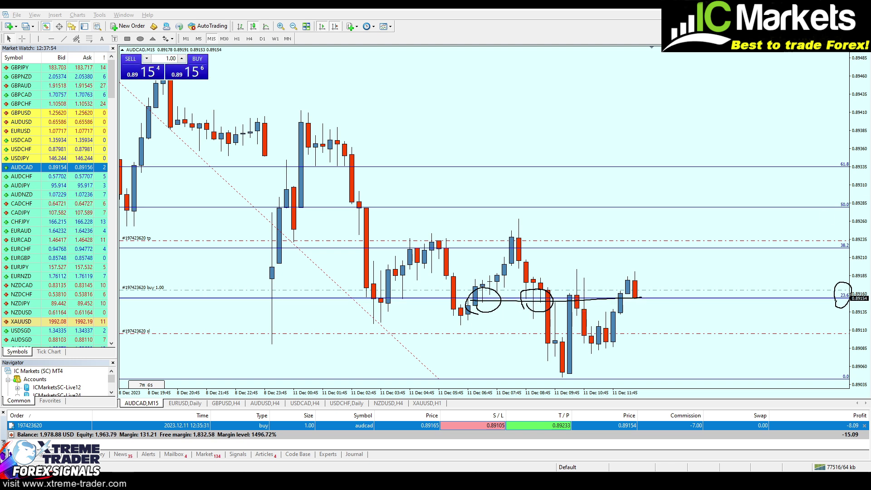
pyautogui.press('Escape')
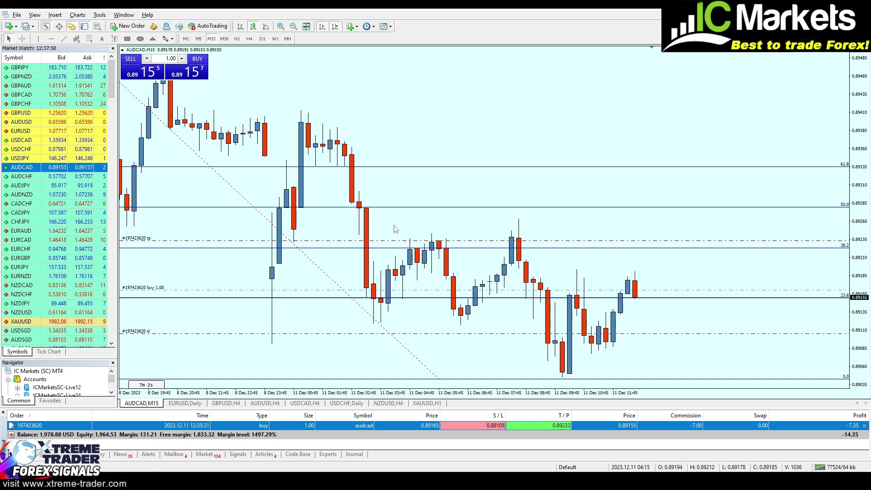
# Step: Draw a rising trendline from the low of the 11 Dec 00:00 candle through the next swing low and past the latest candle
pyautogui.click(64, 39)
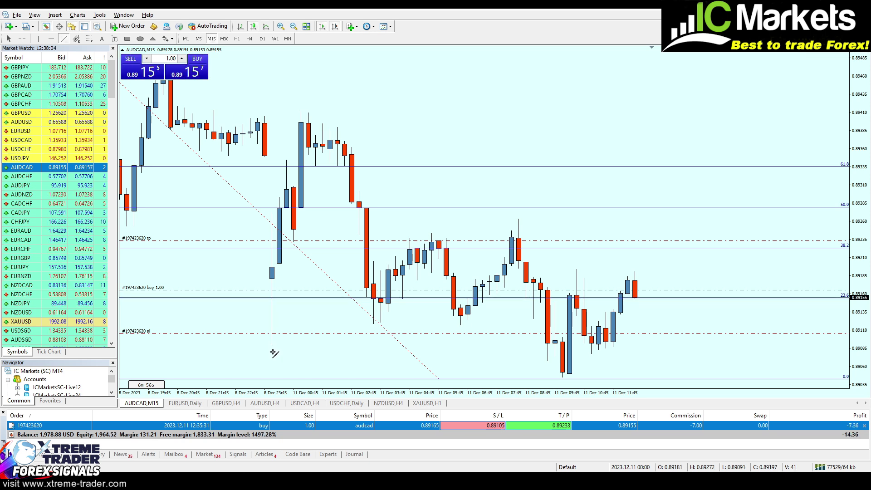
pyautogui.moveTo(272, 344); pyautogui.dragTo(729, 286)
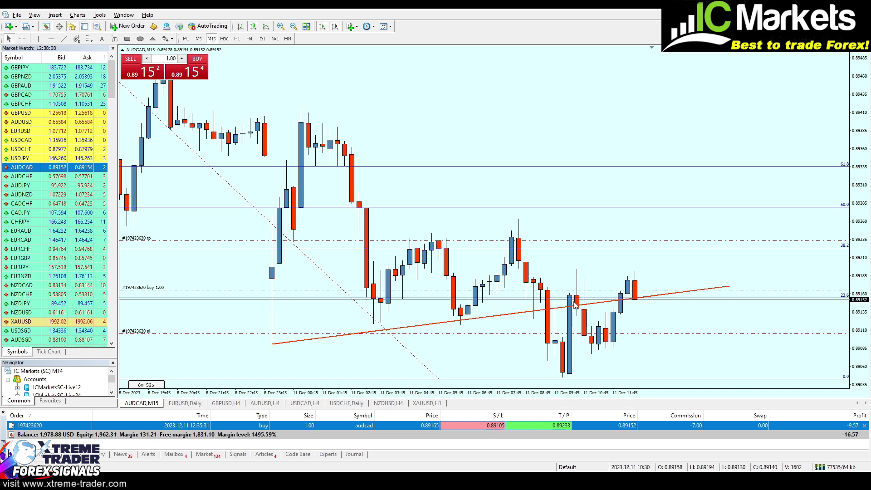
# Step: Circle the candle touches along the trendline, trace it and the dip below to the latest candle, and clear the markings
pyautogui.moveTo(272, 335)
pyautogui.mouseDown()
pyautogui.moveTo(295, 337)
pyautogui.moveTo(269, 339)
pyautogui.mouseUp()
pyautogui.moveTo(460, 310); pyautogui.dragTo(460, 323)
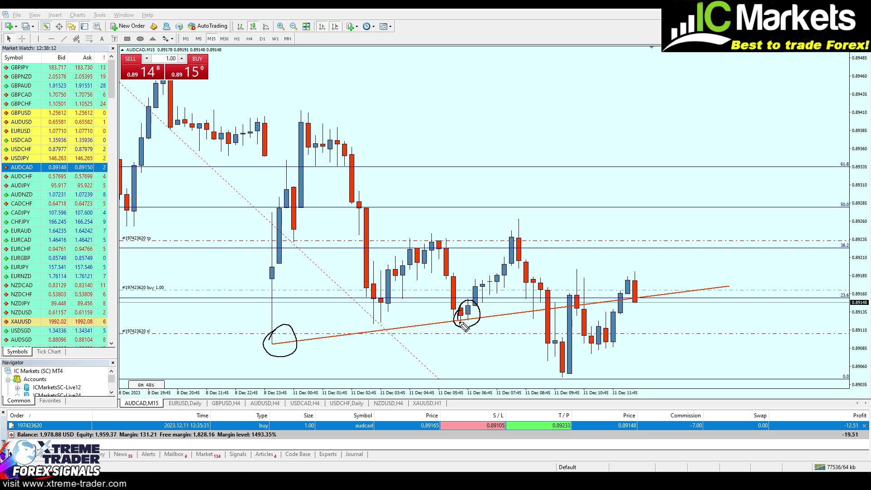
pyautogui.moveTo(522, 316); pyautogui.dragTo(554, 302)
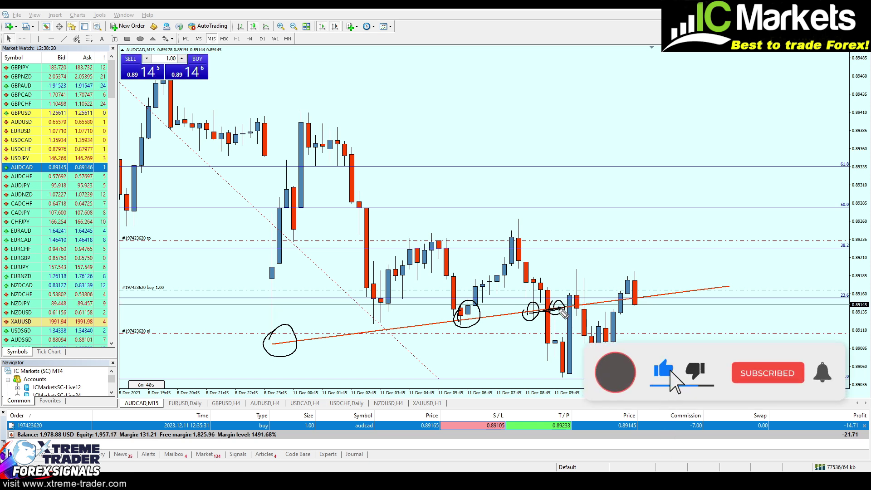
pyautogui.moveTo(558, 313)
pyautogui.mouseDown()
pyautogui.moveTo(643, 297)
pyautogui.moveTo(646, 305)
pyautogui.moveTo(608, 330)
pyautogui.moveTo(549, 326)
pyautogui.mouseUp()
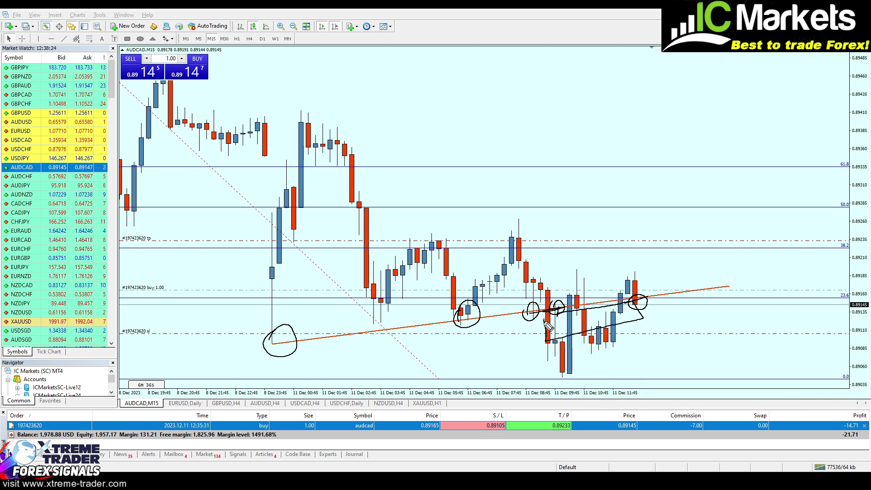
pyautogui.moveTo(273, 346)
pyautogui.mouseDown()
pyautogui.moveTo(541, 313)
pyautogui.moveTo(533, 326)
pyautogui.moveTo(632, 327)
pyautogui.moveTo(642, 307)
pyautogui.mouseUp()
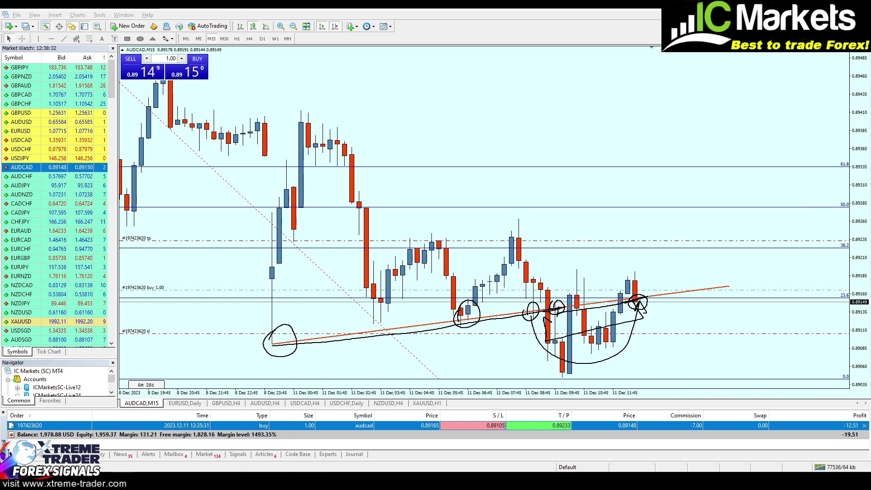
pyautogui.press('Escape')
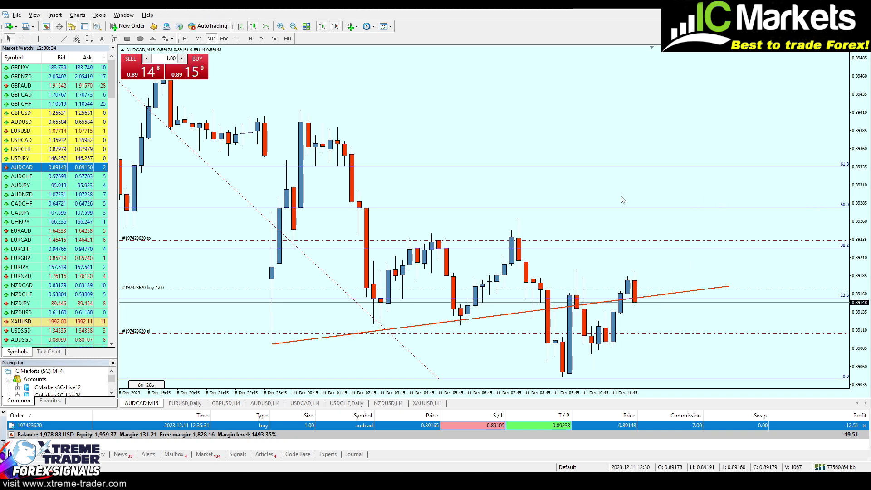
# Step: Circle the candle countdown timer and the latest candle at the trendline, and erase both circles
pyautogui.hotkey('ctrl', '2')
pyautogui.moveTo(136, 393); pyautogui.dragTo(143, 374)
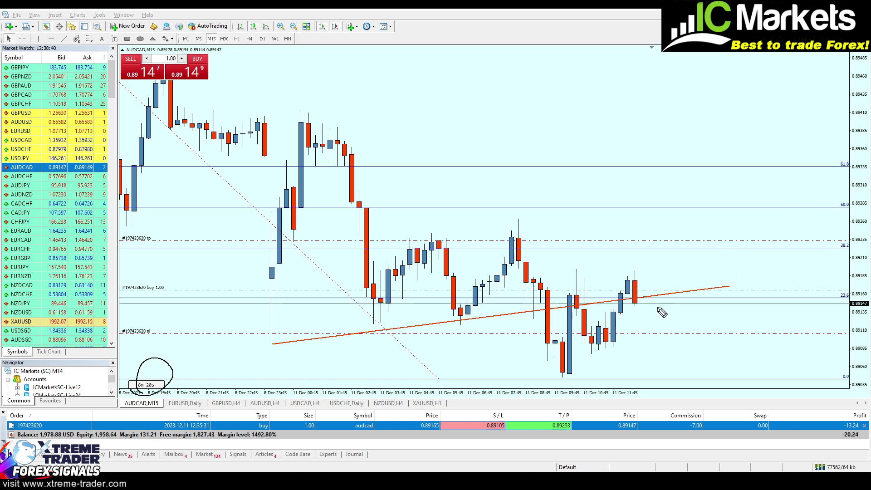
pyautogui.moveTo(638, 288); pyautogui.dragTo(633, 285)
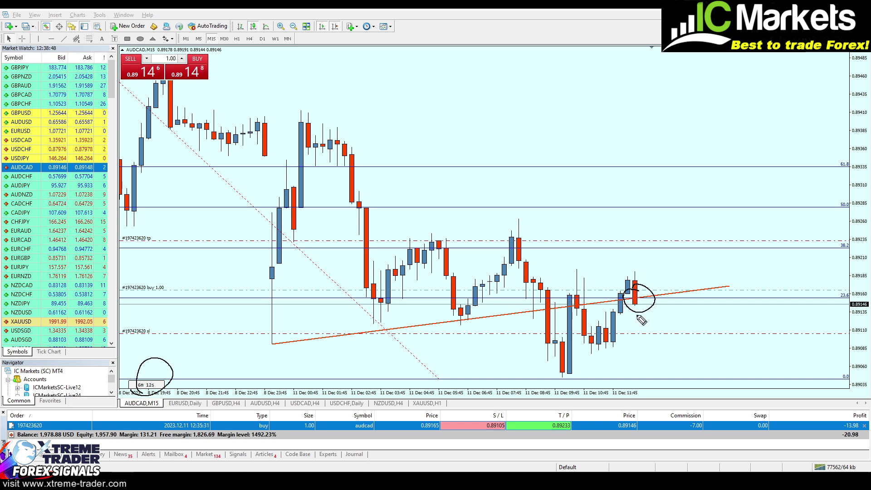
pyautogui.press('e')
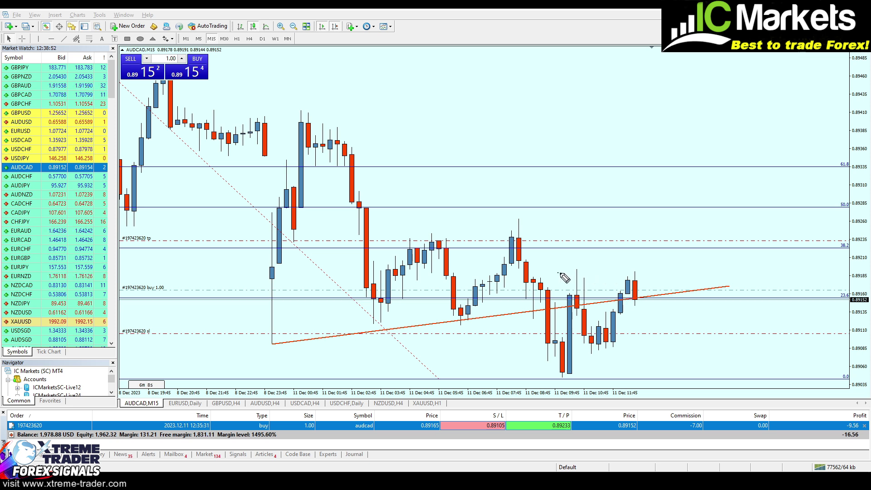
# Step: Sketch a horizontal range around the latest candles with a zigzag and an upward breakout arrow, and erase the sketch
pyautogui.moveTo(559, 273); pyautogui.dragTo(697, 273)
pyautogui.moveTo(574, 321); pyautogui.dragTo(720, 314)
pyautogui.moveTo(600, 291)
pyautogui.mouseDown()
pyautogui.moveTo(601, 319)
pyautogui.moveTo(643, 278)
pyautogui.moveTo(656, 316)
pyautogui.moveTo(683, 229)
pyautogui.mouseUp()
pyautogui.moveTo(683, 229); pyautogui.dragTo(688, 247)
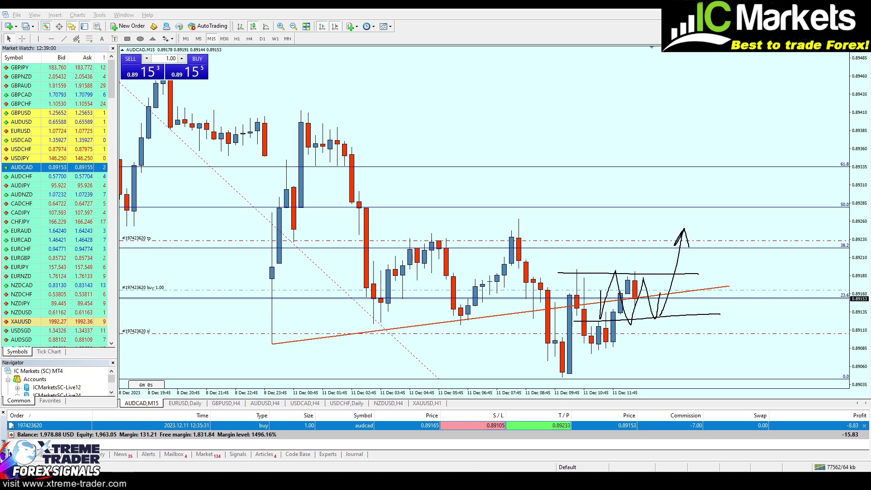
pyautogui.press('e')
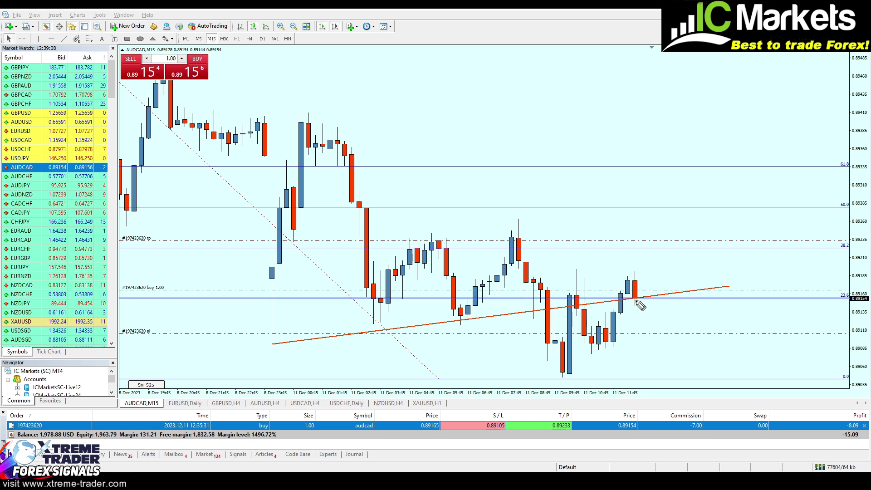
# Step: Sketch the latest candle extended down below the trendline, erase it, and circle the candle countdown timer
pyautogui.moveTo(639, 298)
pyautogui.mouseDown()
pyautogui.moveTo(631, 326)
pyautogui.moveTo(632, 283)
pyautogui.moveTo(639, 326)
pyautogui.moveTo(641, 299)
pyautogui.mouseUp()
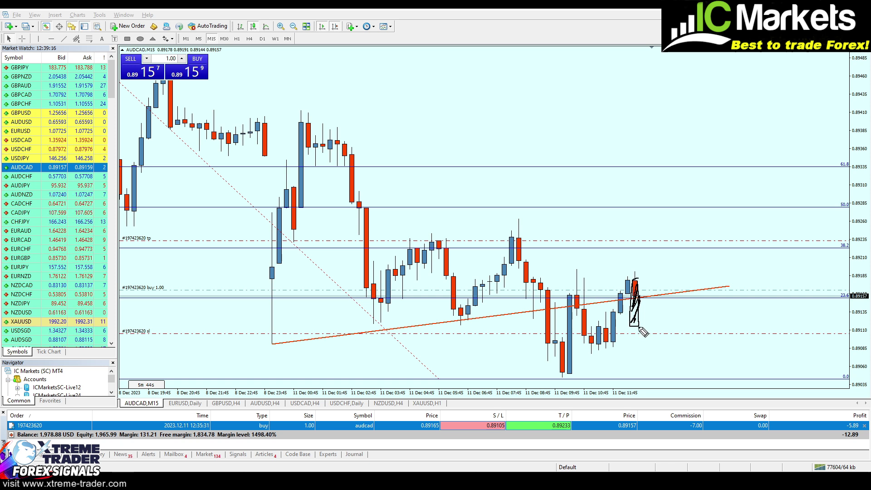
pyautogui.press('e')
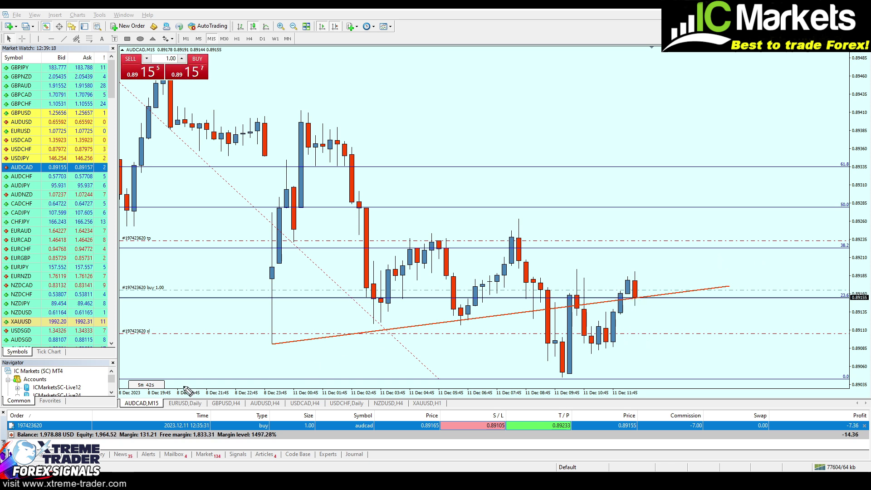
pyautogui.moveTo(126, 387)
pyautogui.mouseDown()
pyautogui.moveTo(166, 371)
pyautogui.moveTo(129, 381)
pyautogui.mouseUp()
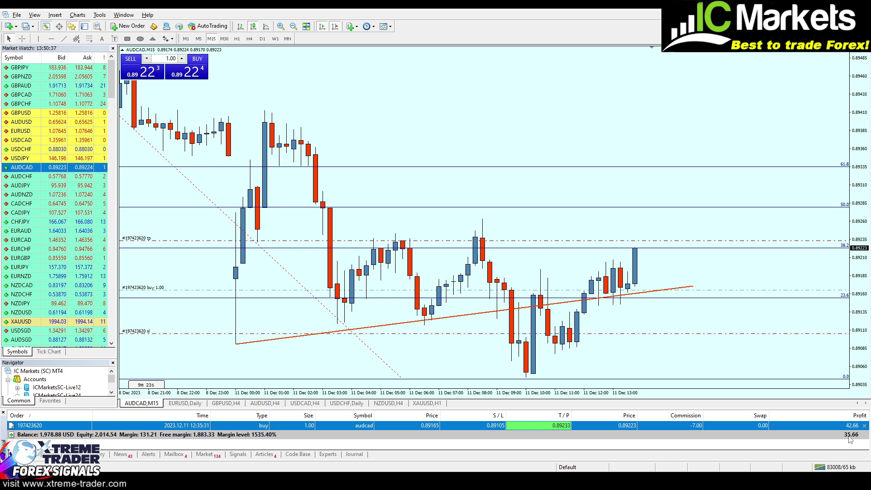
# Step: Measure the distance from the buy entry line up to the current AUDCAD price with the crosshair
pyautogui.middleClick(650, 294)
pyautogui.middleClick(663, 296)
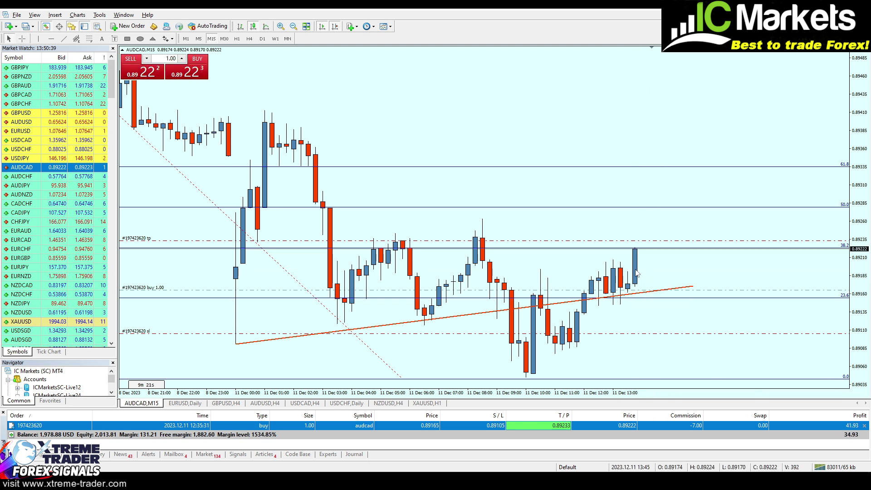
pyautogui.middleClick(653, 305)
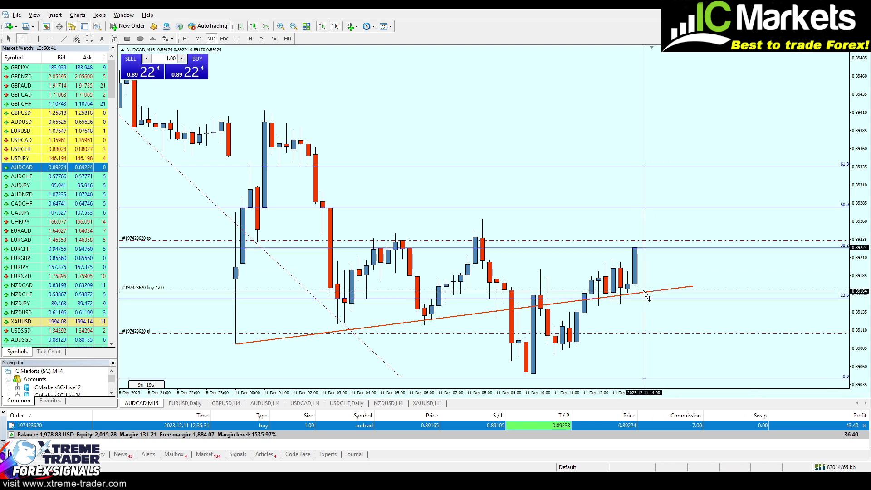
pyautogui.middleClick(643, 252)
pyautogui.moveTo(638, 252)
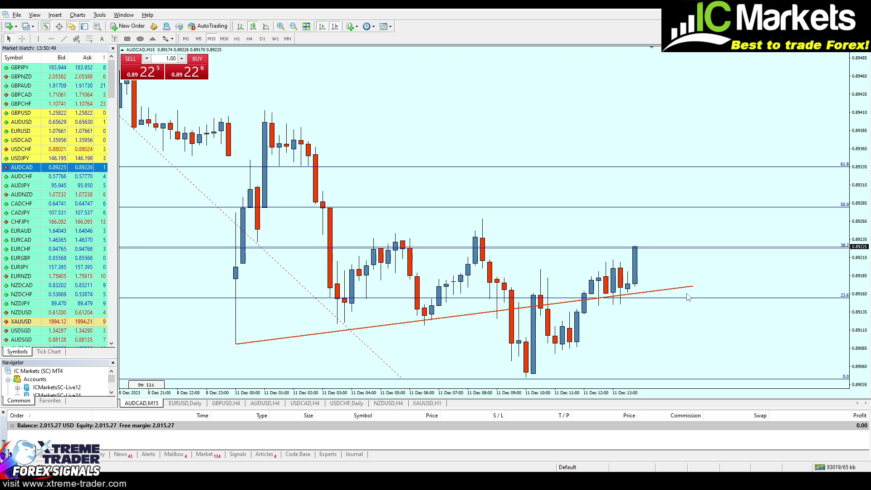
# Step: Delete the rising trendline from the AUDCAD M15 chart
pyautogui.doubleClick(687, 290)
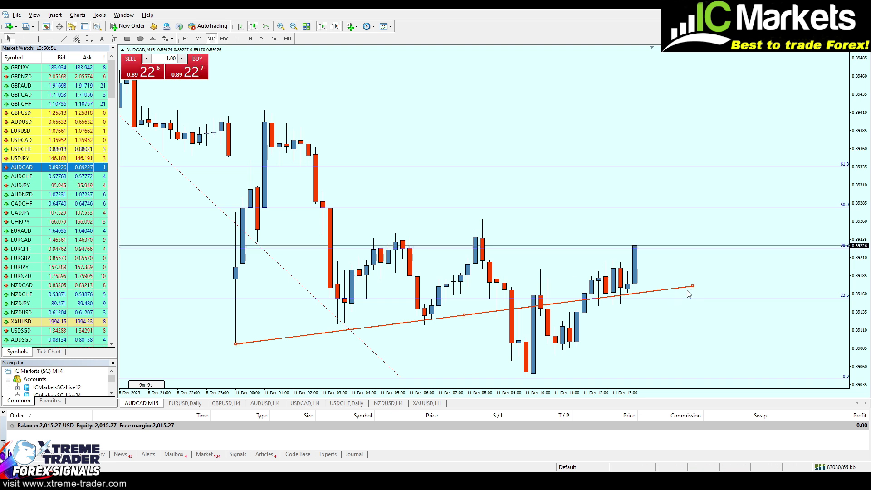
pyautogui.press('Delete')
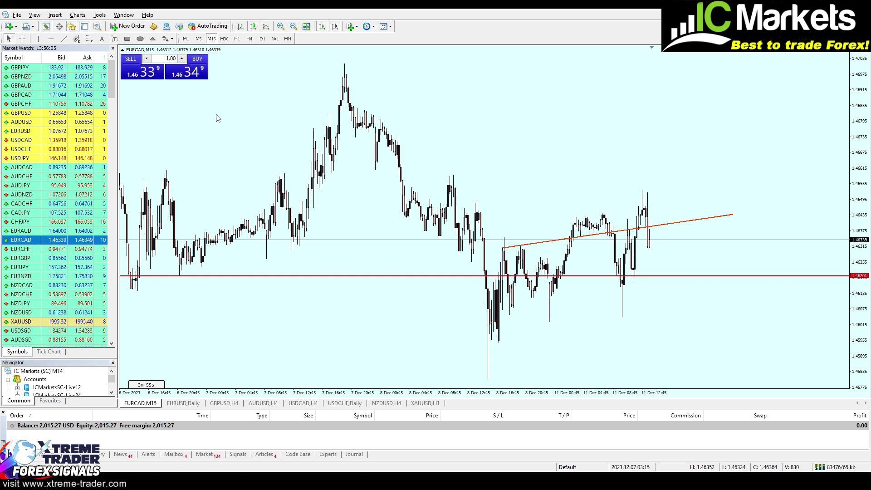
# Step: Set the one-click trade volume to 1.20 lots and sell EURCAD at market on the M15 chart
pyautogui.click(161, 59)
pyautogui.write('1.2')
pyautogui.click(163, 82)
pyautogui.click(155, 80)
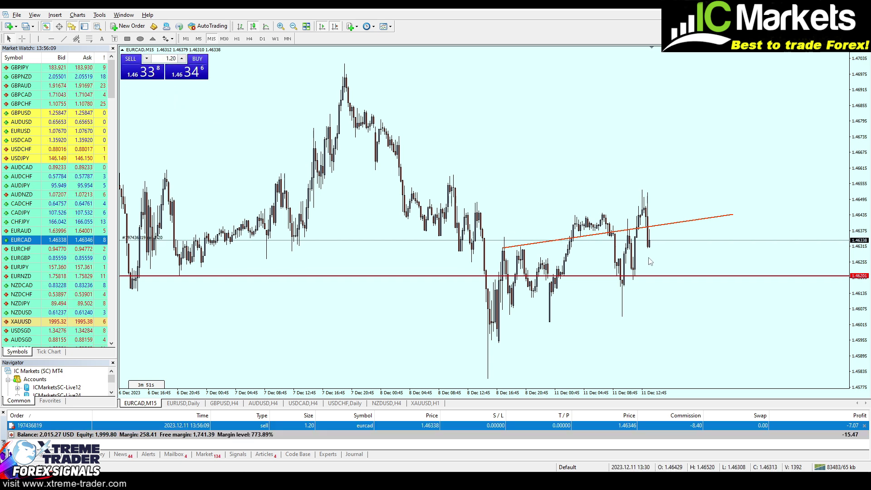
# Step: Set the EURCAD sell order's take profit to 1.46210 and its stop loss to 1.46433 on the chart
pyautogui.moveTo(657, 243); pyautogui.dragTo(667, 273)
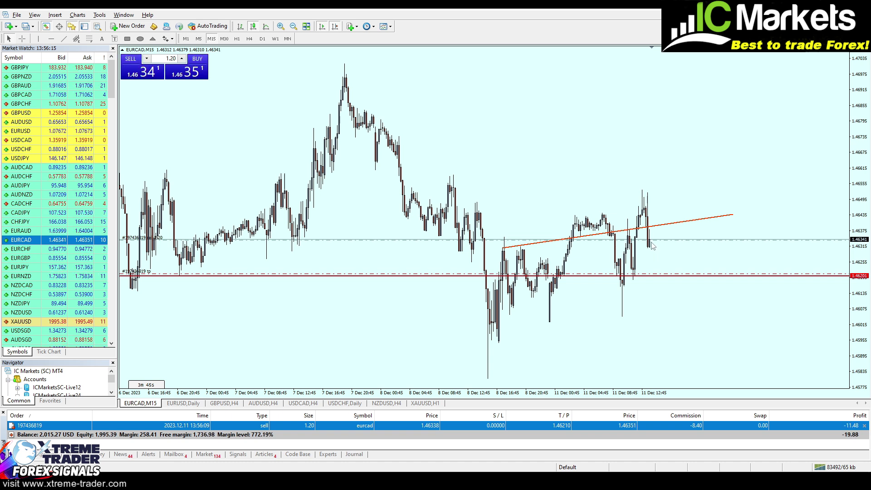
pyautogui.moveTo(651, 242); pyautogui.dragTo(650, 221)
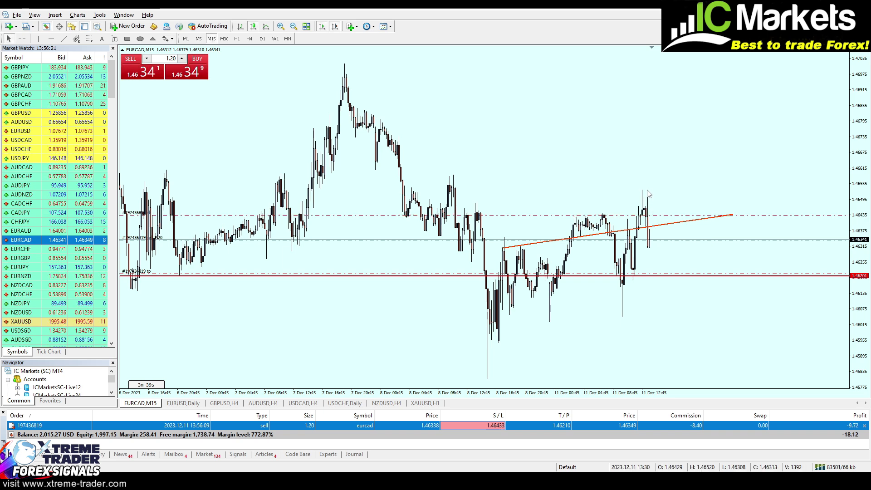
# Step: Remove the red horizontal line and the rising trendline from the EURCAD M15 chart
pyautogui.press('BackSpace')
pyautogui.press('BackSpace')
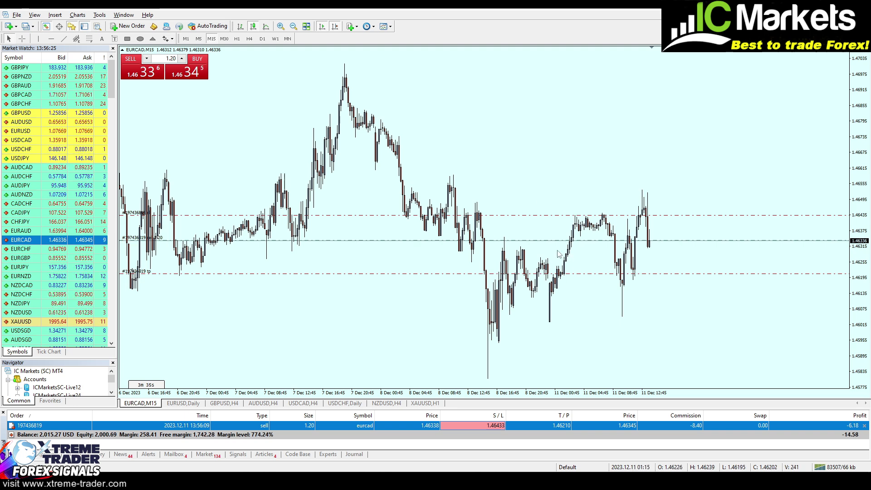
pyautogui.press('+')
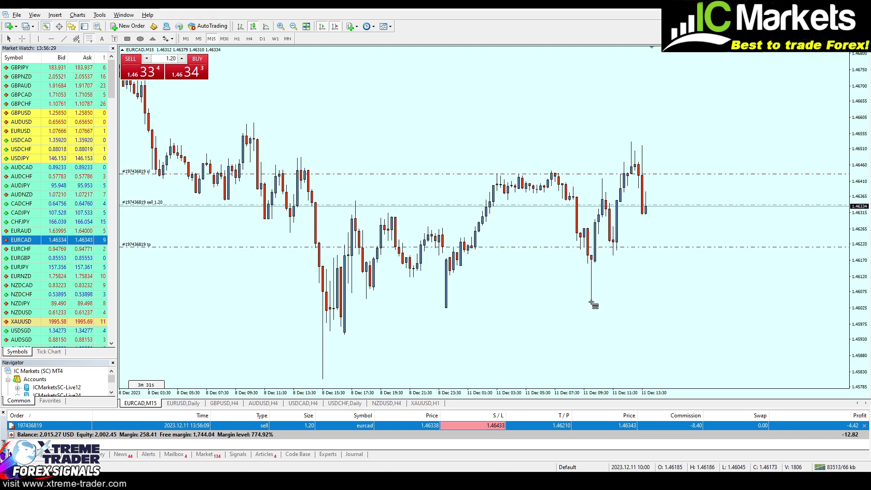
# Step: Draw a Fibonacci retracement from the 11 December low to the following swing high and circle its 38.2 level
pyautogui.press('+')
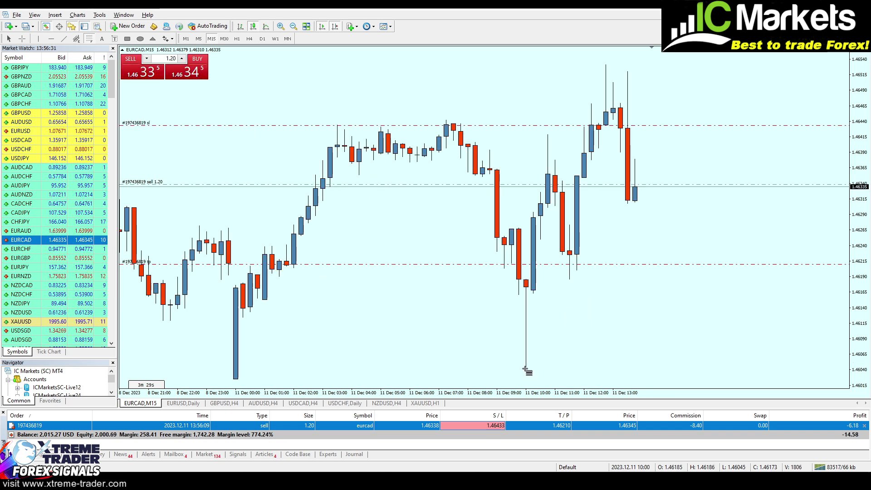
pyautogui.moveTo(526, 368); pyautogui.dragTo(606, 67)
pyautogui.moveTo(831, 202)
pyautogui.mouseDown()
pyautogui.moveTo(839, 190)
pyautogui.moveTo(834, 198)
pyautogui.mouseUp()
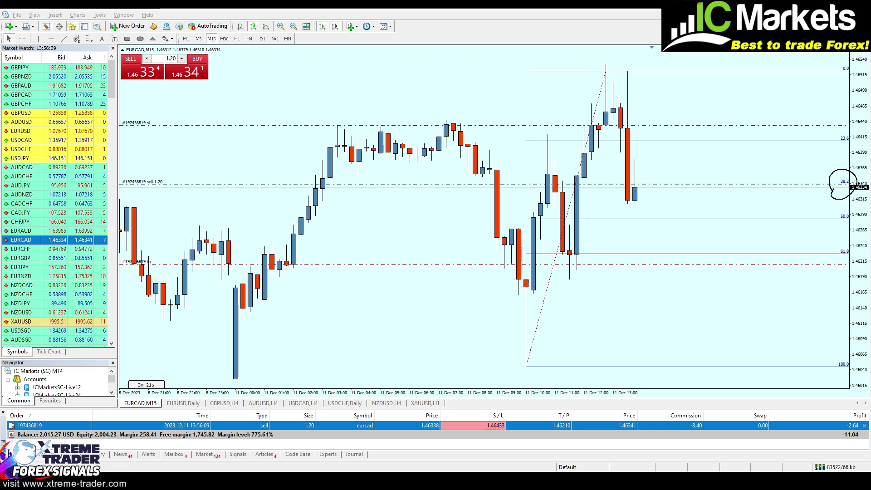
# Step: Draw a falling trendline from the 8 December swing high across the 11 December highs to just past the current price
pyautogui.press('-')
pyautogui.press('-')
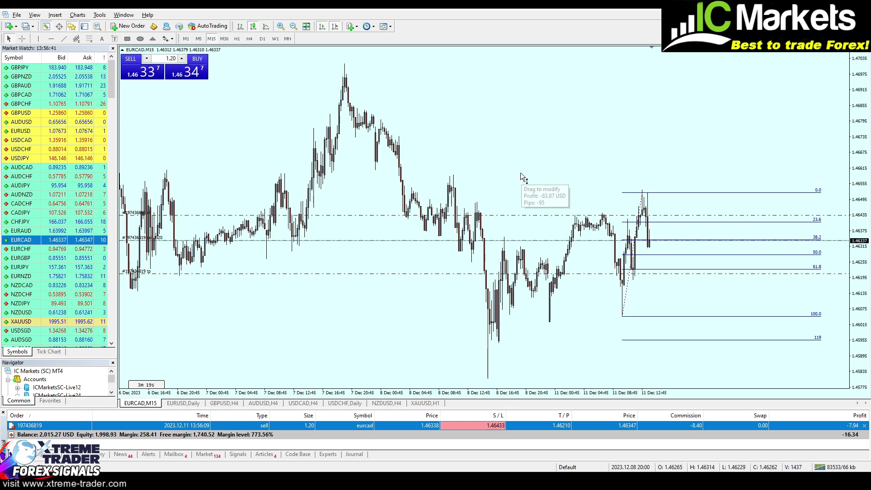
pyautogui.click(64, 40)
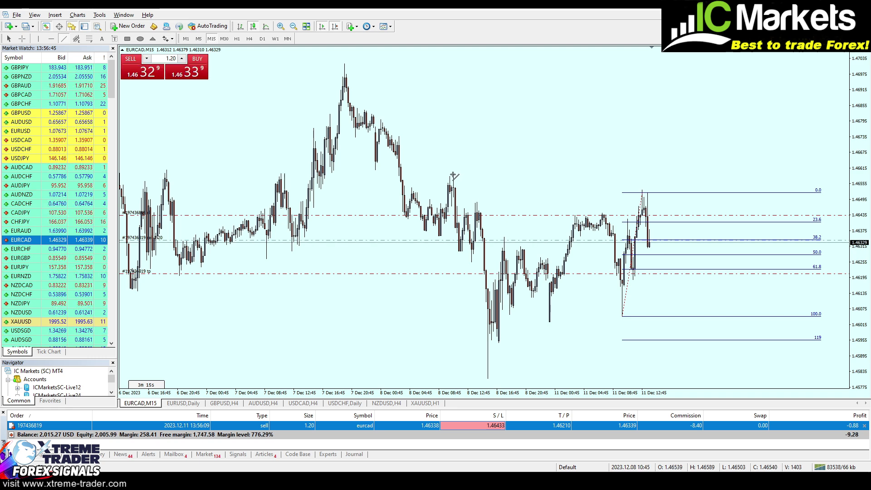
pyautogui.moveTo(453, 175); pyautogui.dragTo(690, 238)
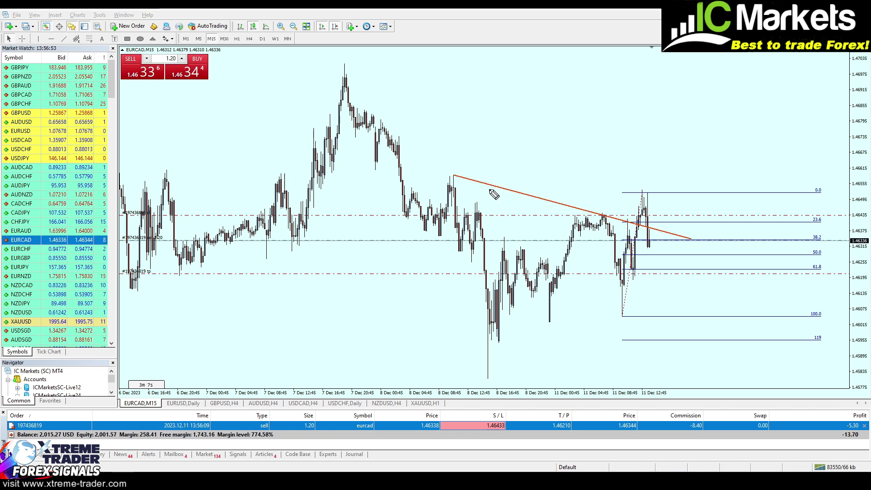
# Step: Mark the falling trendline's touch points, breakout and retest with freehand pen strokes, and clear the marks
pyautogui.moveTo(444, 179)
pyautogui.mouseDown()
pyautogui.moveTo(466, 181)
pyautogui.moveTo(442, 189)
pyautogui.moveTo(510, 188)
pyautogui.moveTo(603, 217)
pyautogui.mouseUp()
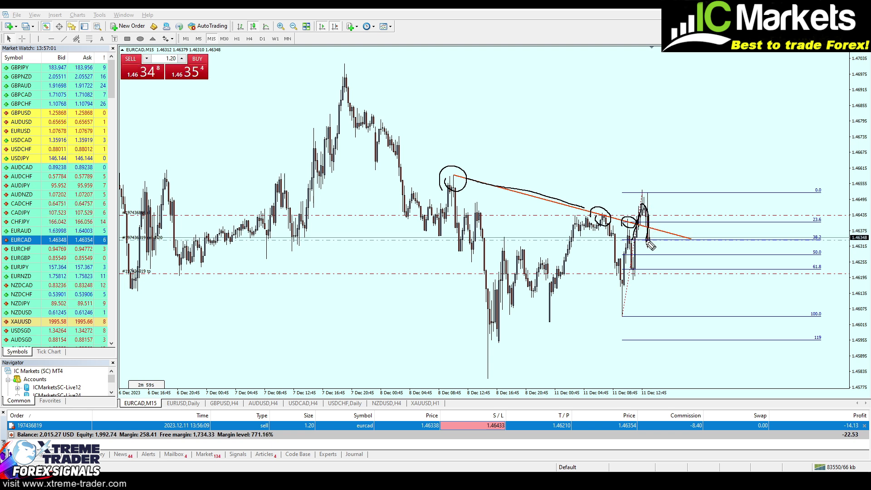
pyautogui.press('e')
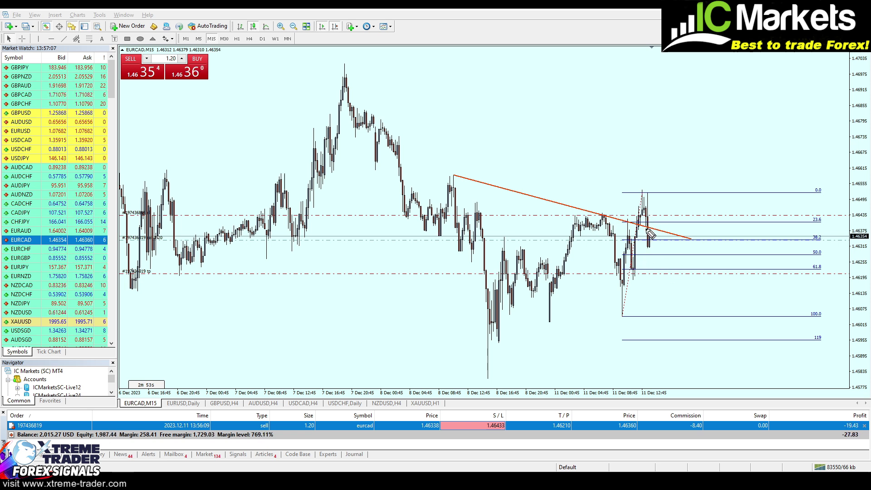
pyautogui.moveTo(654, 232)
pyautogui.mouseDown()
pyautogui.moveTo(666, 203)
pyautogui.moveTo(670, 209)
pyautogui.mouseUp()
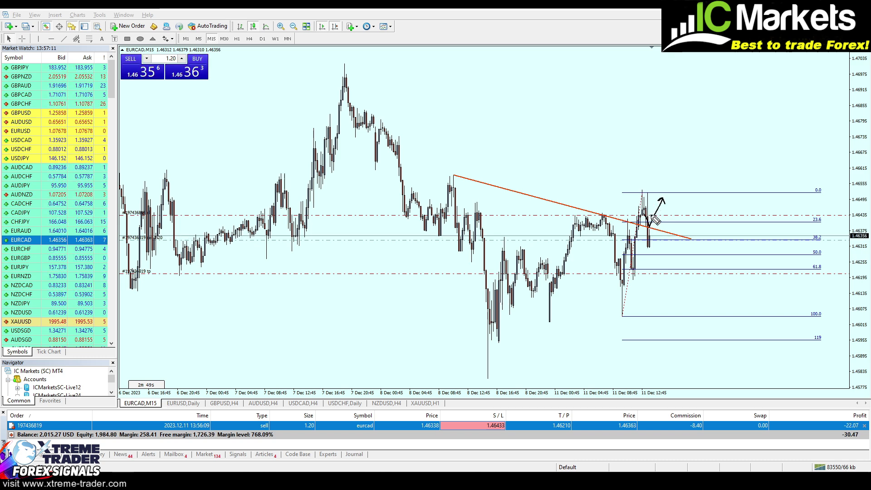
pyautogui.moveTo(805, 223); pyautogui.dragTo(820, 215)
pyautogui.moveTo(648, 224); pyautogui.dragTo(648, 247)
pyautogui.press('e')
pyautogui.moveTo(444, 170); pyautogui.dragTo(457, 169)
pyautogui.moveTo(598, 218); pyautogui.dragTo(654, 237)
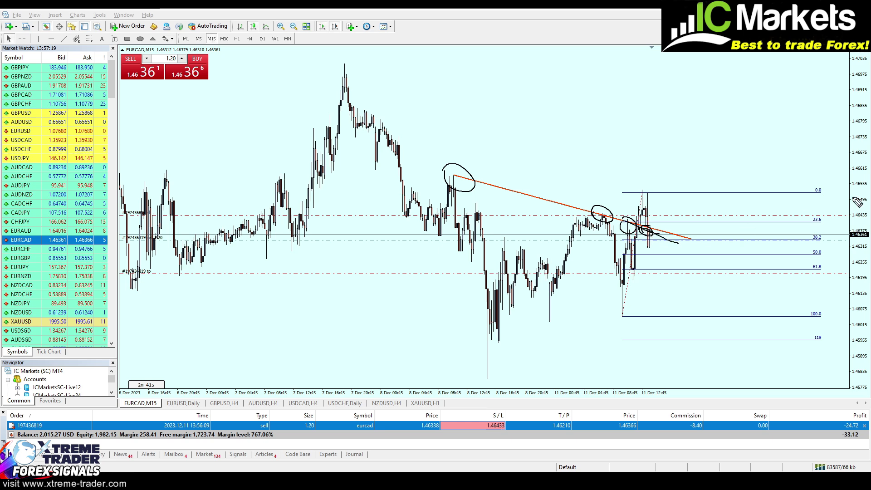
pyautogui.press('Escape')
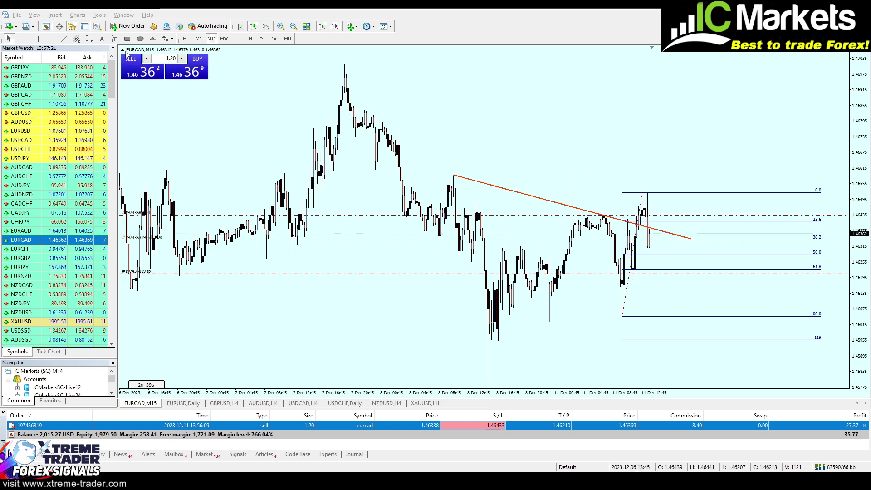
# Step: Draw a rising trendline from the 8 December rebound highs through the current price area on the EURCAD M15 chart
pyautogui.click(63, 38)
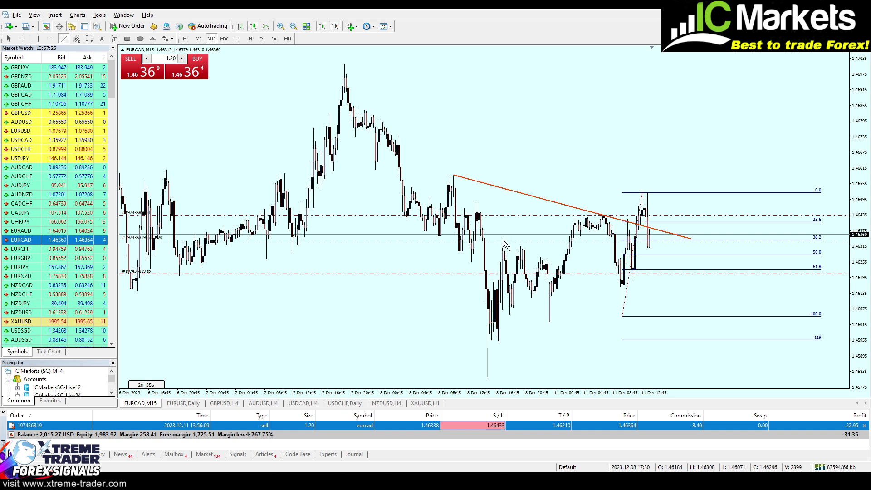
pyautogui.moveTo(503, 249); pyautogui.dragTo(716, 218)
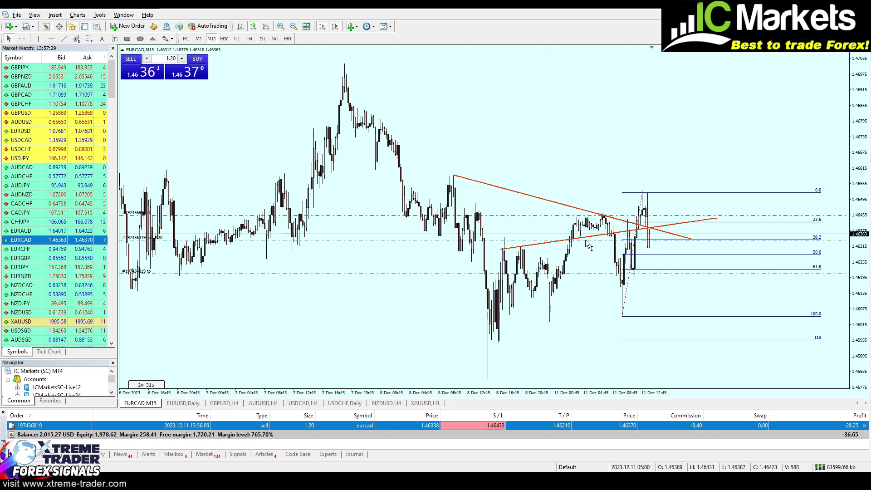
# Step: Mark the rising trendline's touch points and the candle countdown timer with freehand pen strokes, and clear the marks
pyautogui.hotkey('ctrl', '2')
pyautogui.moveTo(501, 252)
pyautogui.mouseDown()
pyautogui.moveTo(582, 240)
pyautogui.moveTo(572, 226)
pyautogui.moveTo(610, 227)
pyautogui.moveTo(621, 262)
pyautogui.mouseUp()
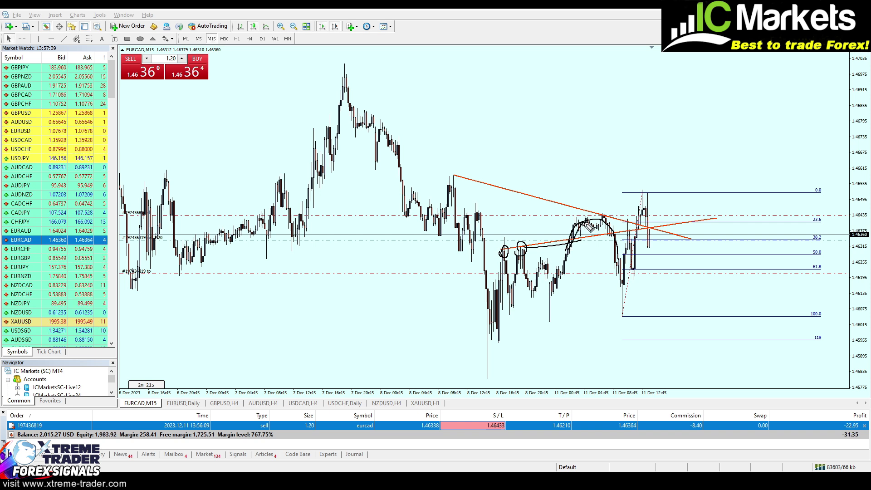
pyautogui.moveTo(635, 236)
pyautogui.mouseDown()
pyautogui.moveTo(641, 207)
pyautogui.moveTo(646, 227)
pyautogui.mouseUp()
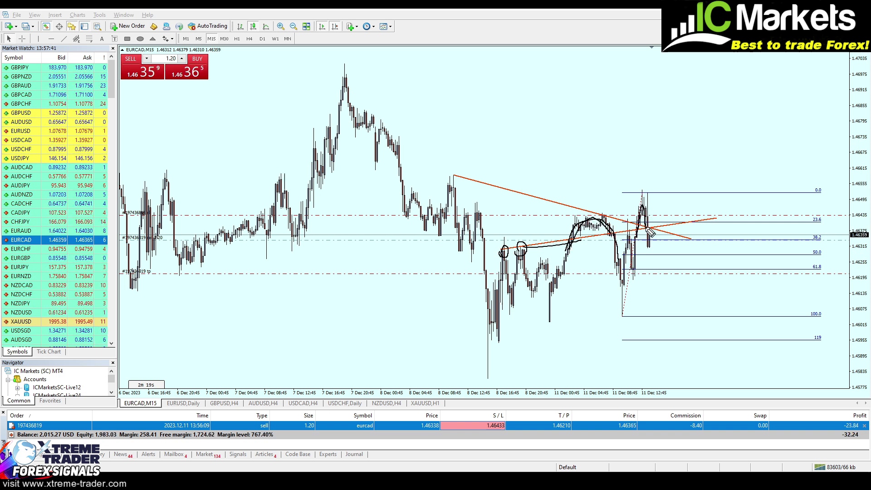
pyautogui.moveTo(633, 229); pyautogui.dragTo(619, 237)
pyautogui.moveTo(510, 247); pyautogui.dragTo(666, 223)
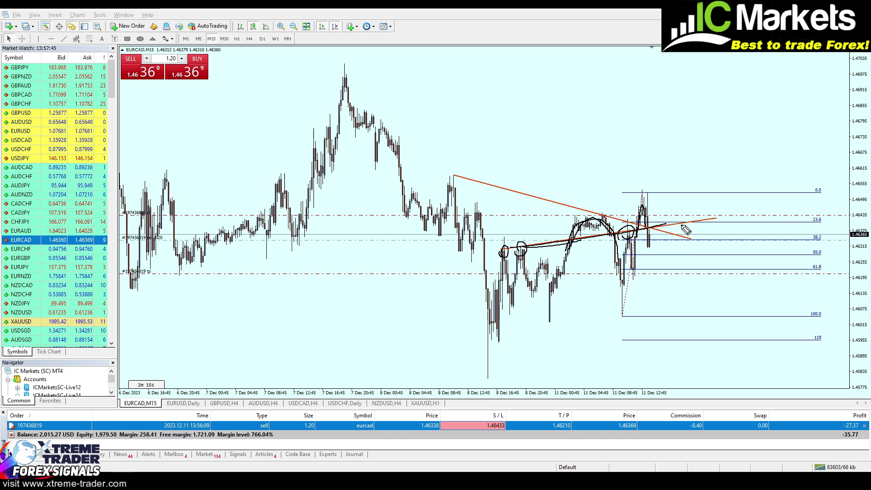
pyautogui.press('e')
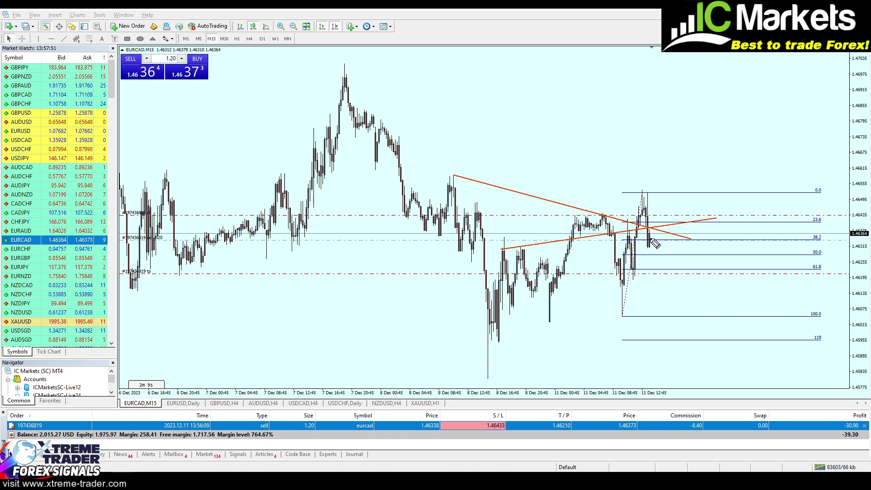
pyautogui.moveTo(135, 395)
pyautogui.mouseDown()
pyautogui.moveTo(136, 356)
pyautogui.moveTo(161, 394)
pyautogui.mouseUp()
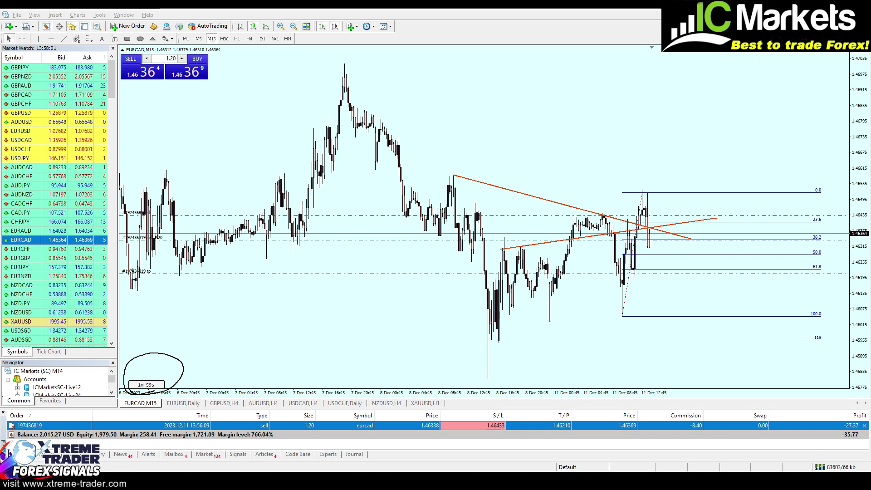
pyautogui.press('Escape')
# Step: Place a horizontal line at 1.46376 on the EURCAD M15 chart, just above the current price
pyautogui.press('+')
pyautogui.click(51, 38)
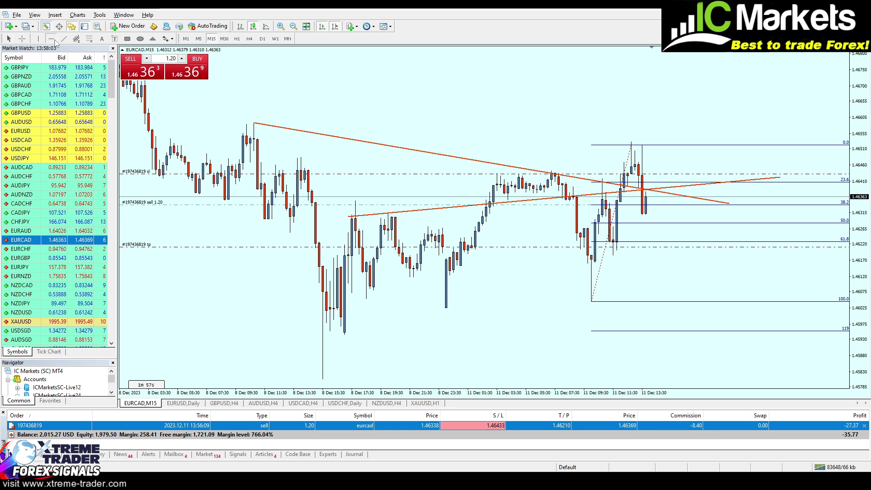
pyautogui.click(615, 192)
# Step: Circle the earlier reactions at the horizontal line, sketch the price swing back to it, and clear the pen marks
pyautogui.press('+')
pyautogui.moveTo(544, 174); pyautogui.dragTo(549, 149)
pyautogui.moveTo(479, 172)
pyautogui.mouseDown()
pyautogui.moveTo(499, 143)
pyautogui.moveTo(480, 174)
pyautogui.moveTo(485, 162)
pyautogui.moveTo(582, 160)
pyautogui.moveTo(598, 147)
pyautogui.moveTo(661, 162)
pyautogui.moveTo(651, 162)
pyautogui.mouseUp()
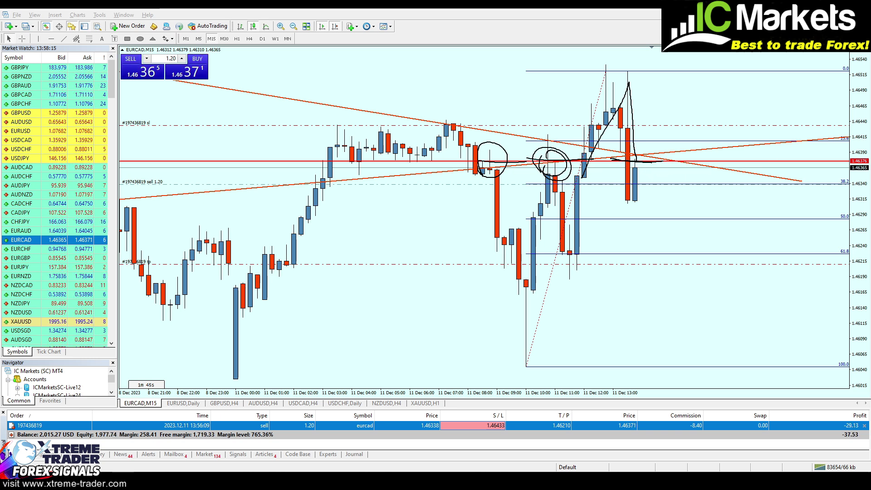
pyautogui.press('Escape')
# Step: Set the one-click trade volume to 0.40 lots and sell EURCAD at market
pyautogui.press('-')
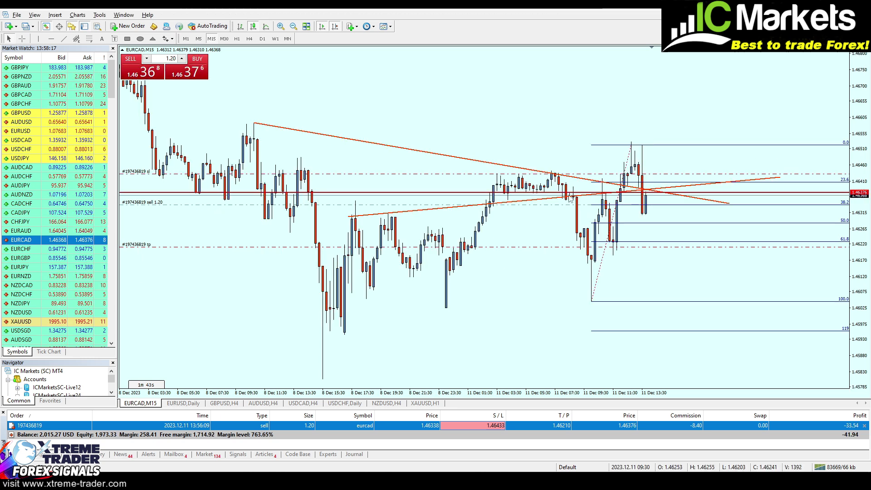
pyautogui.click(169, 58)
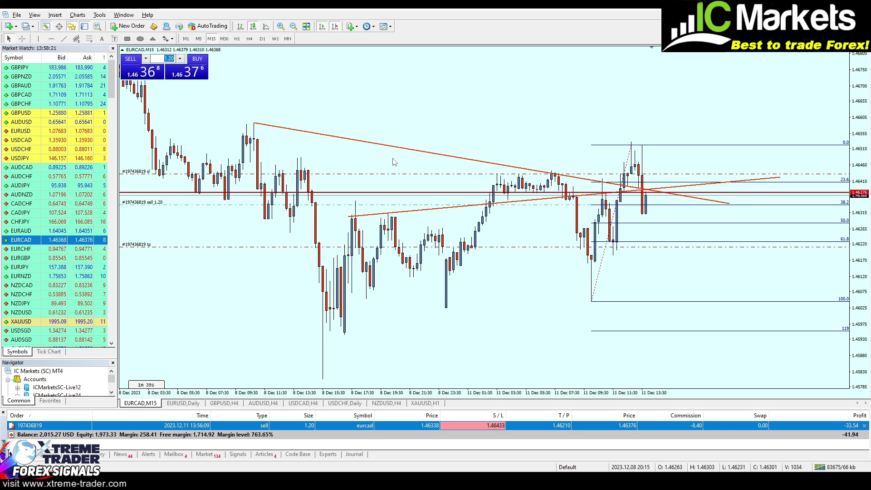
pyautogui.write('0.40')
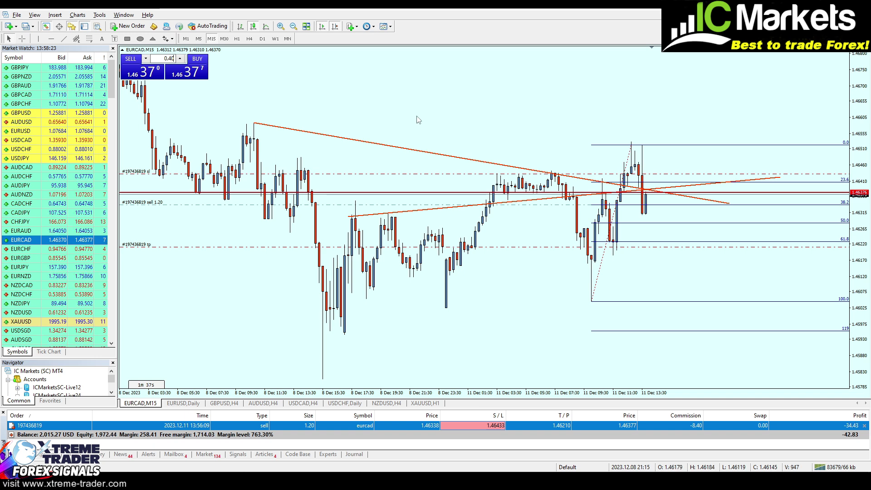
pyautogui.press('+')
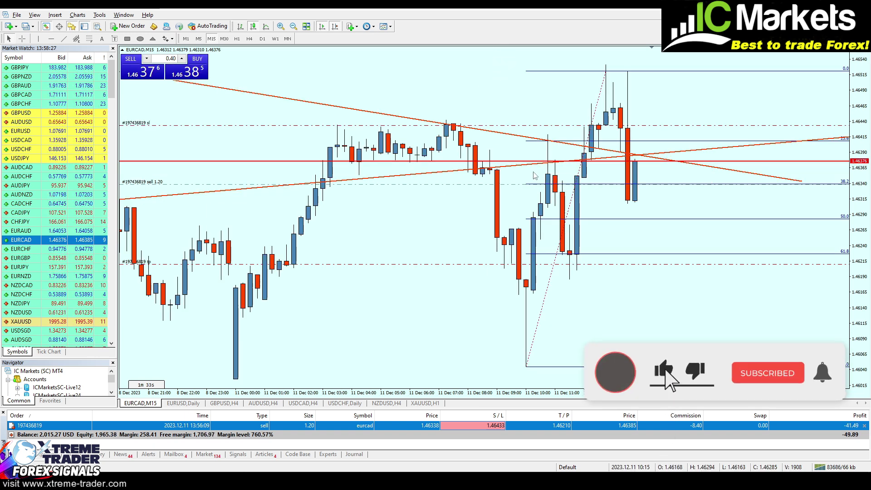
pyautogui.click(152, 73)
# Step: Set the 0.40-lot sell's stop loss to 1.46439 and take profit to 1.46234, and move the 1.20-lot sell's take profit to 1.46232
pyautogui.press('-')
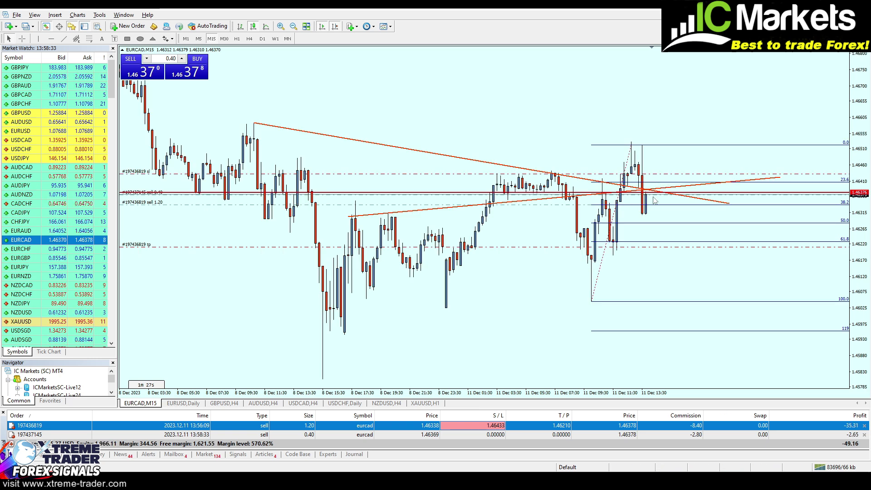
pyautogui.moveTo(649, 195); pyautogui.dragTo(649, 172)
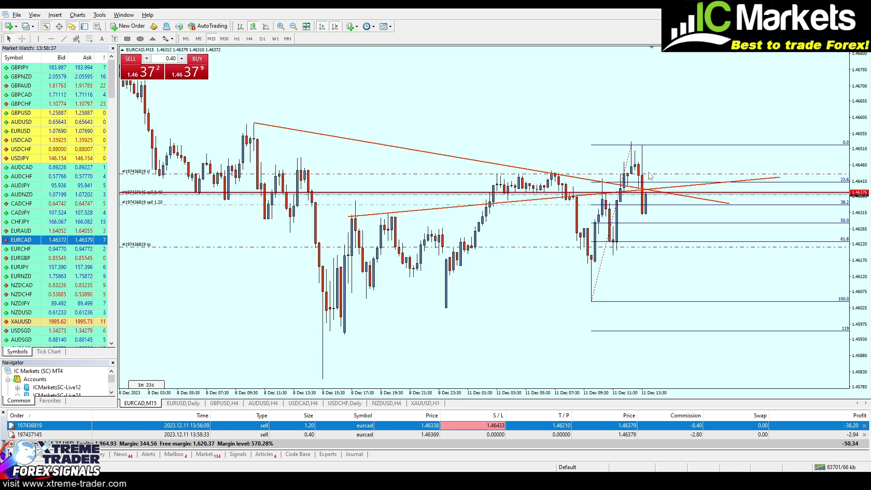
pyautogui.press('+')
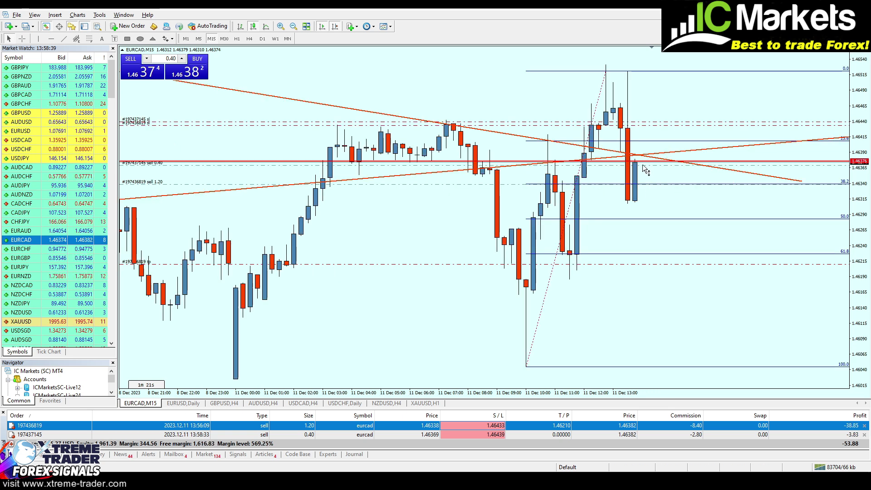
pyautogui.moveTo(641, 165); pyautogui.dragTo(646, 250)
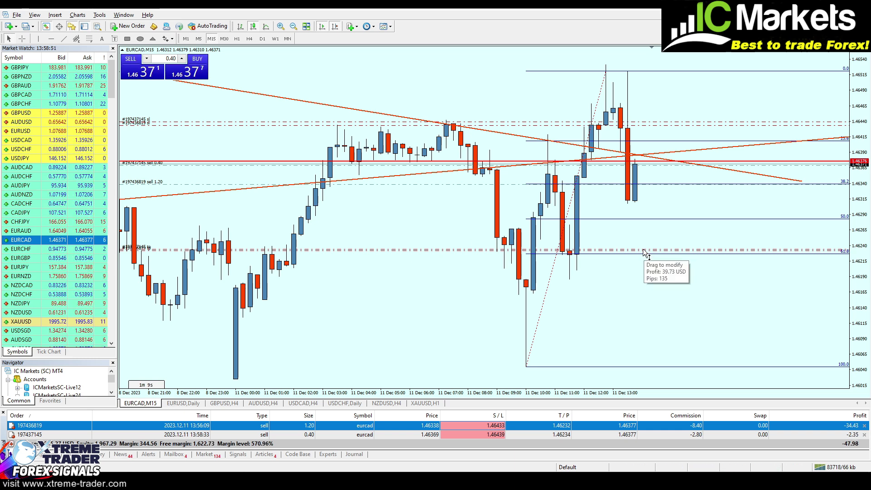
pyautogui.rightClick(643, 250)
pyautogui.click(633, 228)
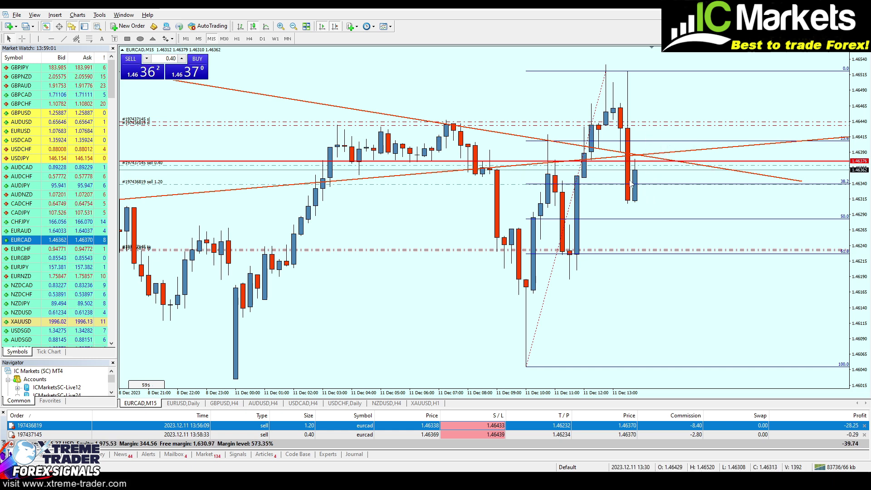
# Step: Delete the Fibonacci retracement from the EURCAD M15 chart
pyautogui.press('-')
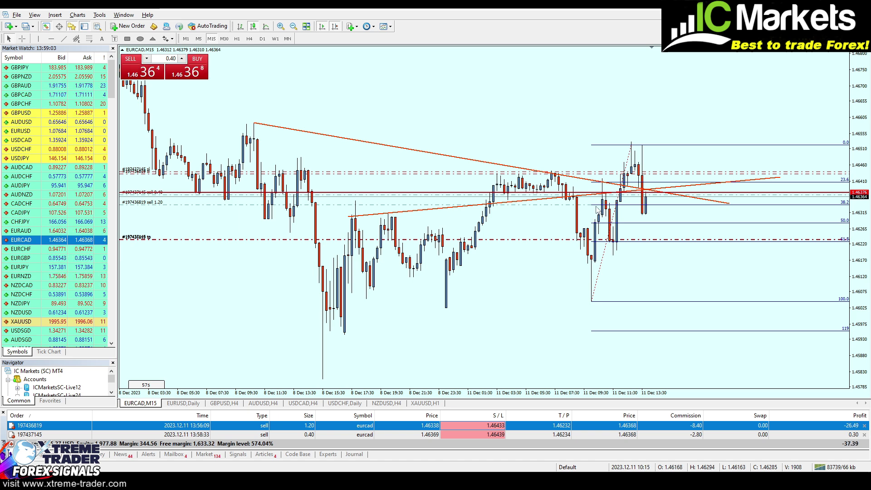
pyautogui.press('+')
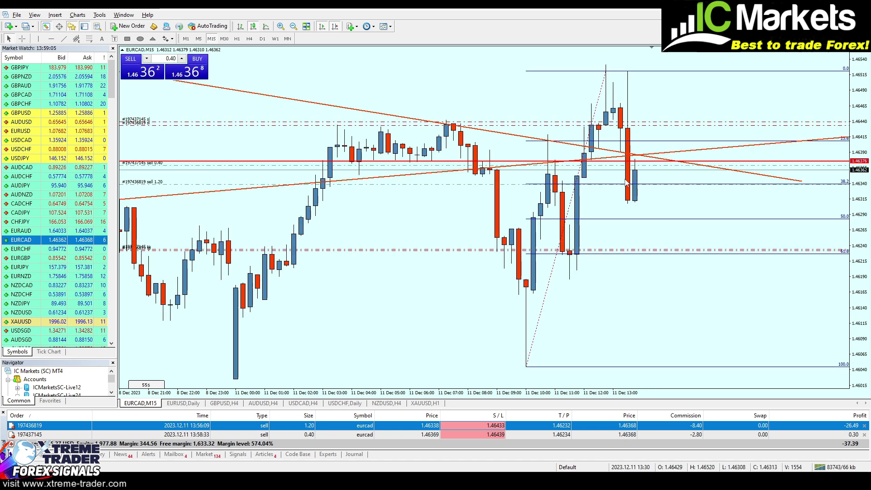
pyautogui.press('Delete')
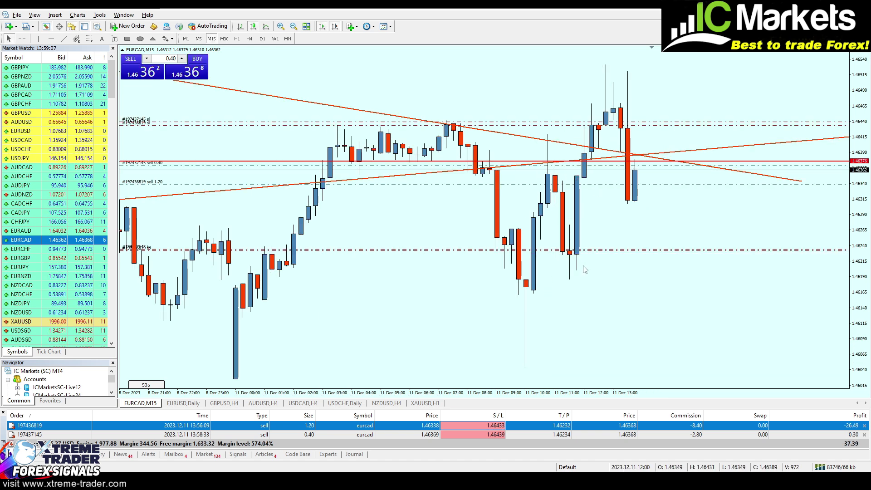
# Step: Circle the highs along the falling trendline, sketch its breakout and retest with the pen, and clear the marks
pyautogui.press('-')
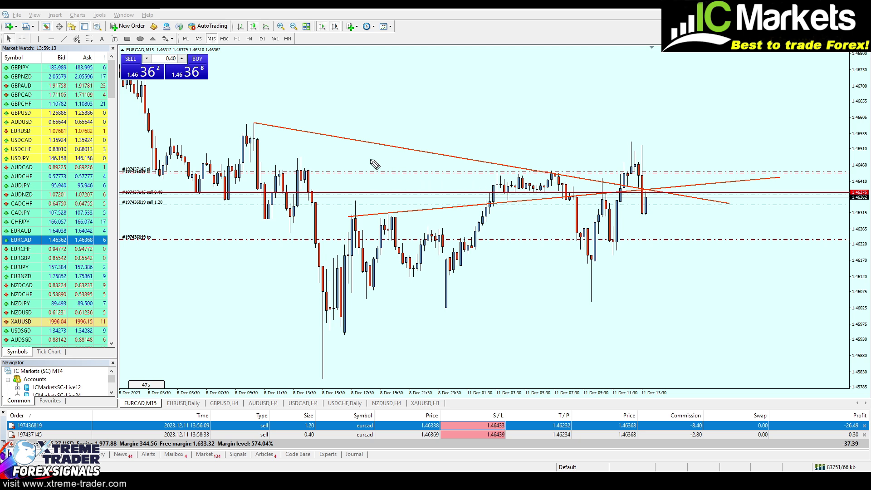
pyautogui.moveTo(210, 139); pyautogui.dragTo(212, 149)
pyautogui.moveTo(554, 200); pyautogui.dragTo(515, 169)
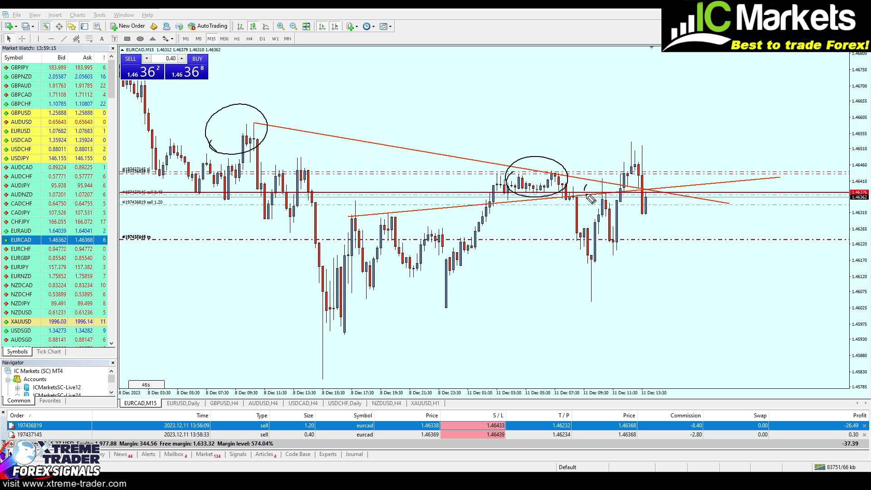
pyautogui.moveTo(603, 184)
pyautogui.mouseDown()
pyautogui.moveTo(607, 204)
pyautogui.moveTo(595, 215)
pyautogui.moveTo(642, 198)
pyautogui.moveTo(672, 207)
pyautogui.moveTo(617, 184)
pyautogui.moveTo(673, 202)
pyautogui.mouseUp()
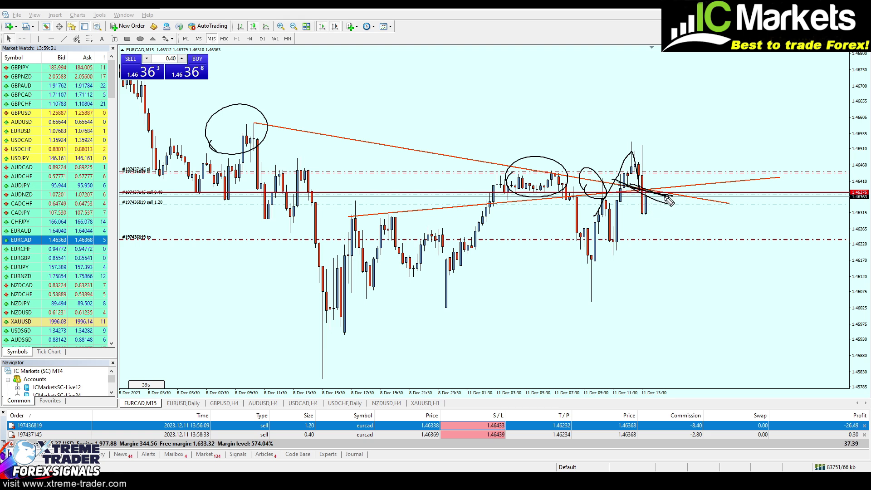
pyautogui.press('Escape')
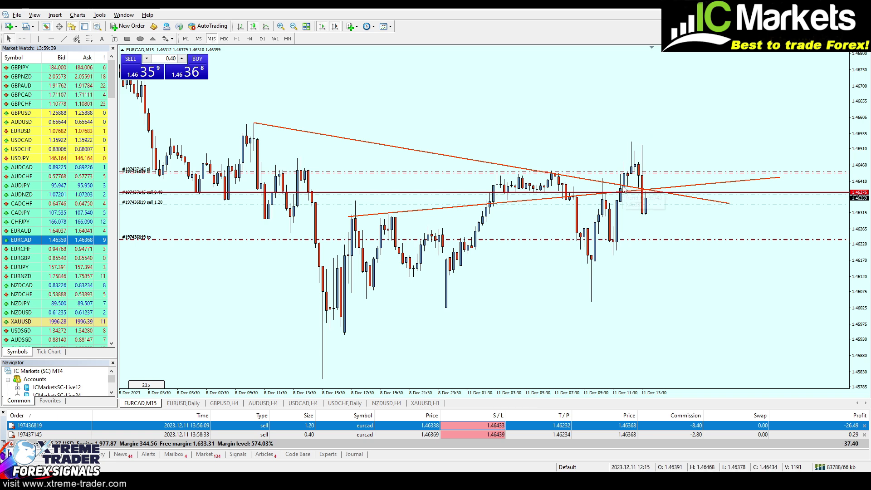
# Step: Close both open EURCAD sell positions, the 0.40-lot trade and the 1.20-lot trade
pyautogui.press('+')
pyautogui.press('-')
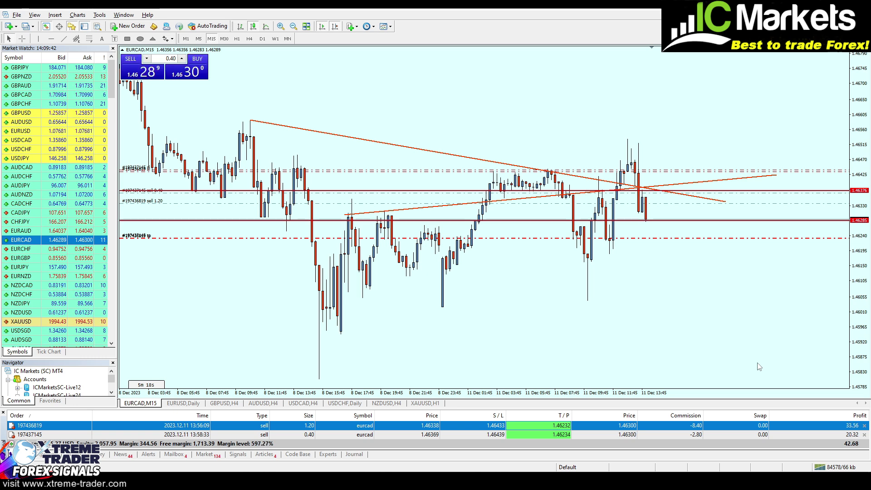
pyautogui.click(865, 434)
pyautogui.click(864, 425)
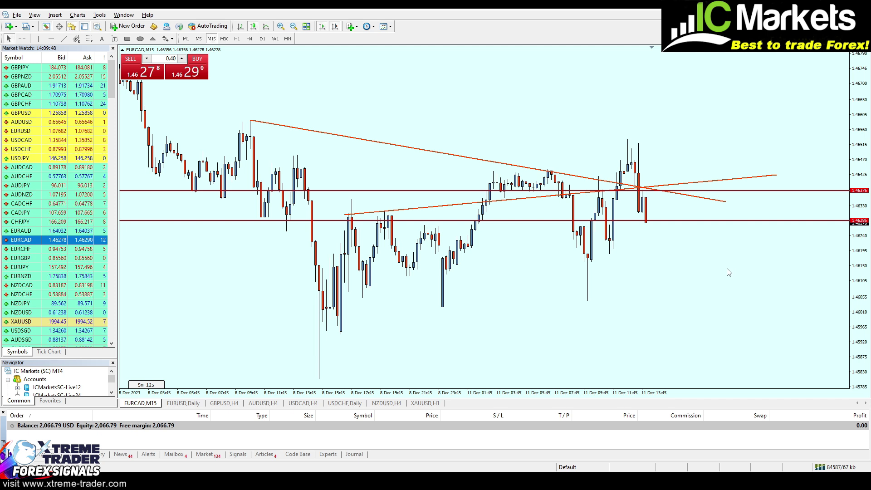
# Step: Delete the two horizontal lines and both the rising and falling trendlines from the EURCAD M15 chart
pyautogui.doubleClick(640, 220)
pyautogui.press('Delete')
pyautogui.doubleClick(636, 191)
pyautogui.press('Delete')
pyautogui.press('BackSpace')
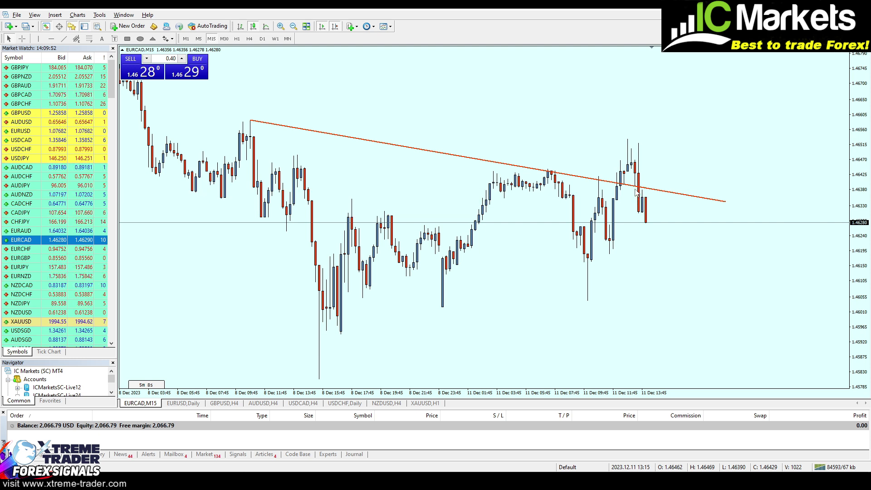
pyautogui.press('BackSpace')
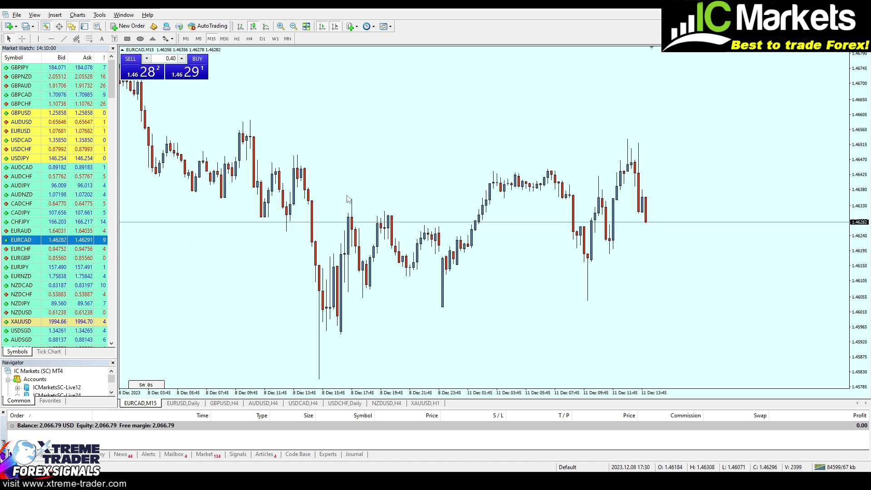
# Step: Sketch with the pen a dashed falling trendline with lower highs, a false breakout, retest and downward arrow, and clear the drawing
pyautogui.press('-')
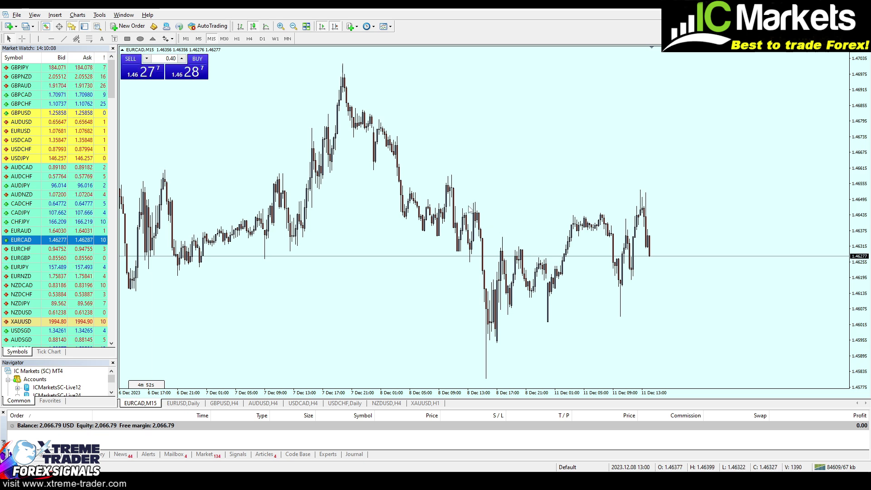
pyautogui.press('+')
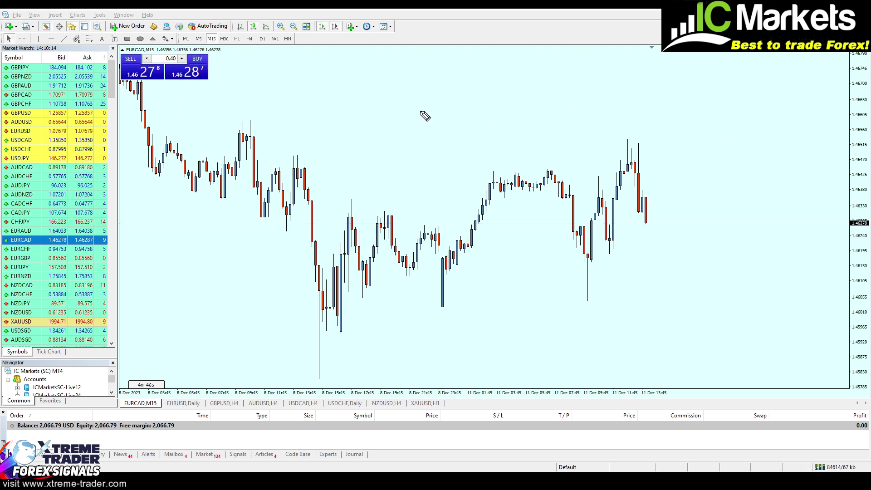
pyautogui.moveTo(415, 91)
pyautogui.mouseDown()
pyautogui.moveTo(471, 71)
pyautogui.moveTo(517, 87)
pyautogui.moveTo(560, 104)
pyautogui.moveTo(582, 150)
pyautogui.moveTo(675, 53)
pyautogui.moveTo(685, 59)
pyautogui.moveTo(700, 187)
pyautogui.moveTo(727, 160)
pyautogui.mouseUp()
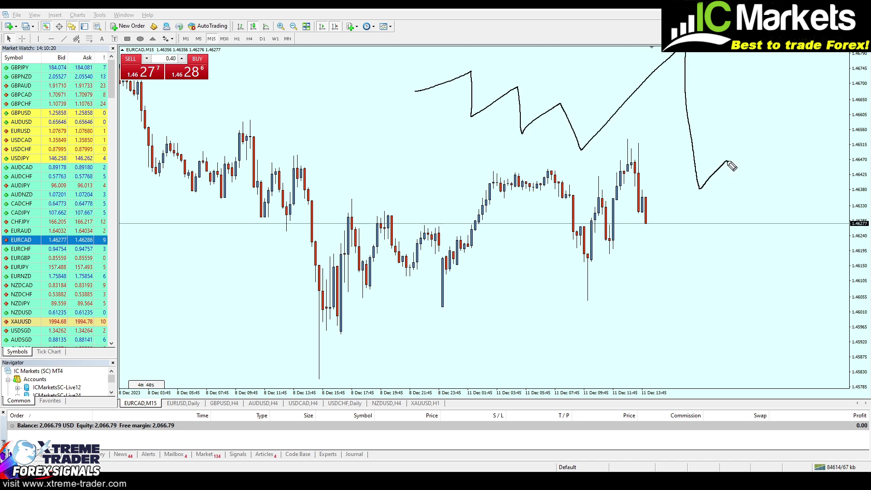
pyautogui.moveTo(426, 53); pyautogui.dragTo(450, 61)
pyautogui.moveTo(459, 65); pyautogui.dragTo(504, 86)
pyautogui.moveTo(517, 91)
pyautogui.mouseDown()
pyautogui.moveTo(670, 137)
pyautogui.moveTo(791, 188)
pyautogui.mouseUp()
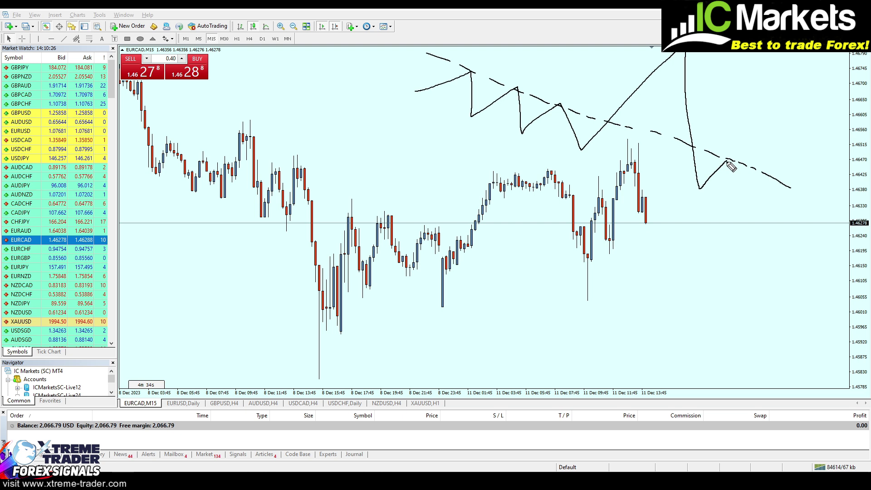
pyautogui.moveTo(728, 160)
pyautogui.mouseDown()
pyautogui.moveTo(738, 252)
pyautogui.moveTo(748, 259)
pyautogui.moveTo(734, 265)
pyautogui.mouseUp()
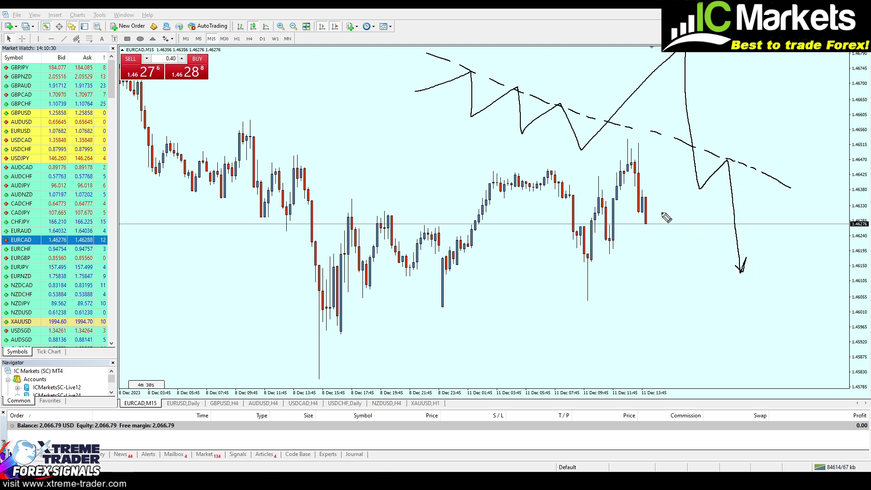
pyautogui.press('Escape')
# Step: Draw a falling trendline on EURCAD M15 from the 8 December high at about 1.4659 along the 11 December highs, extending past the latest candle
pyautogui.press('-')
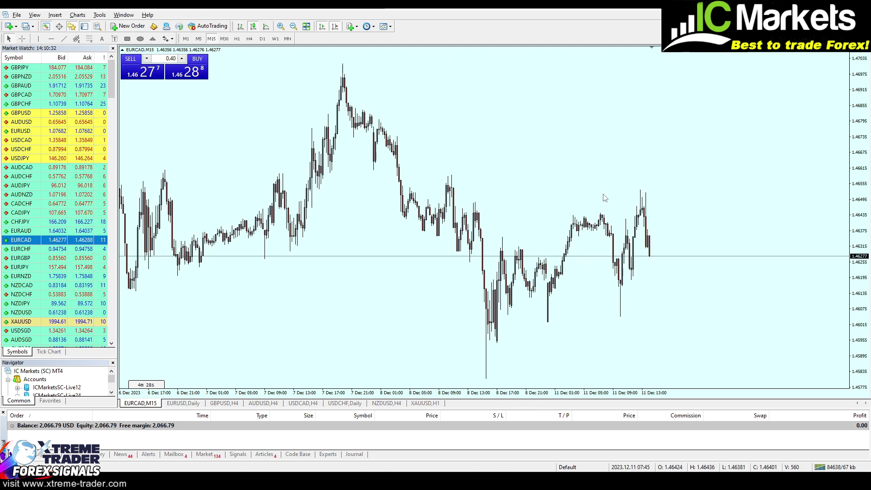
pyautogui.click(64, 38)
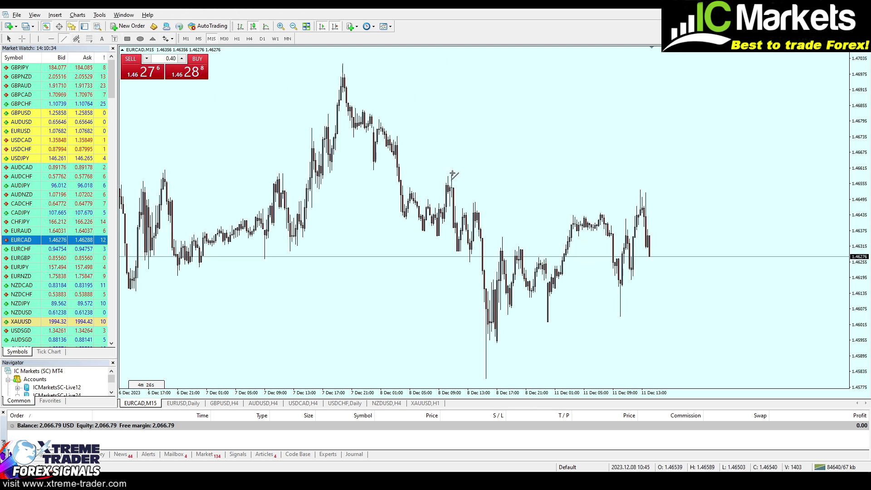
pyautogui.moveTo(451, 175); pyautogui.dragTo(721, 251)
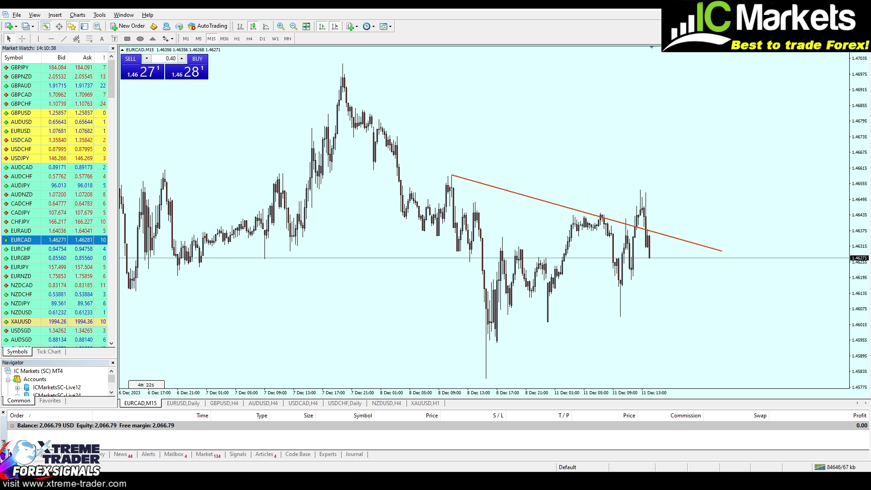
# Step: Circle the four price touches along the falling trendline with the pen, and remove both the marks and the trendline
pyautogui.moveTo(438, 180); pyautogui.dragTo(452, 187)
pyautogui.moveTo(603, 214)
pyautogui.mouseDown()
pyautogui.moveTo(646, 243)
pyautogui.moveTo(656, 236)
pyautogui.moveTo(647, 226)
pyautogui.mouseUp()
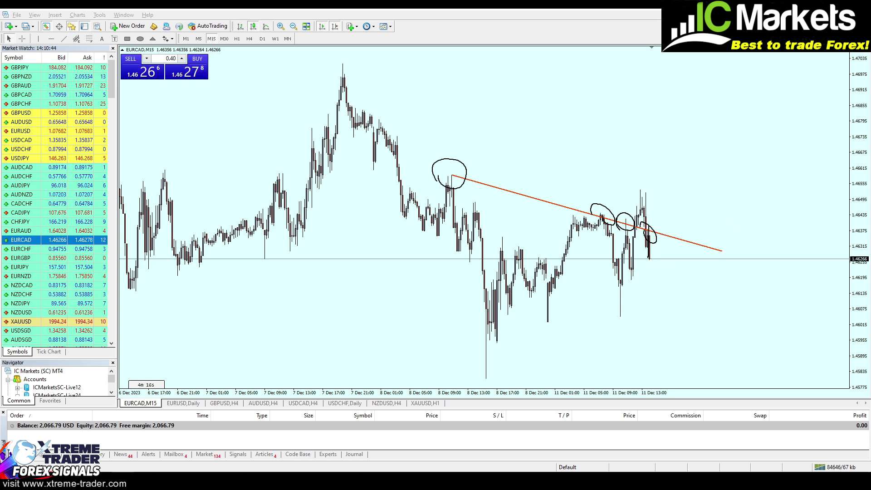
pyautogui.press('Escape')
pyautogui.press('BackSpace')
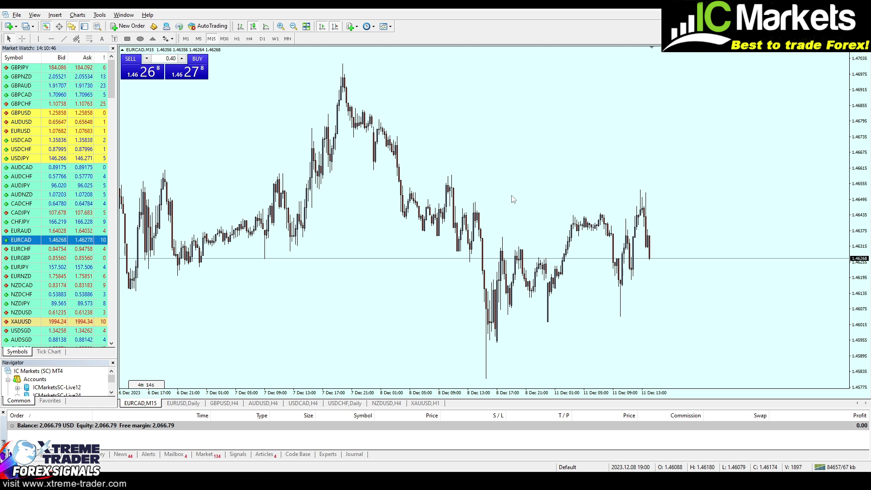